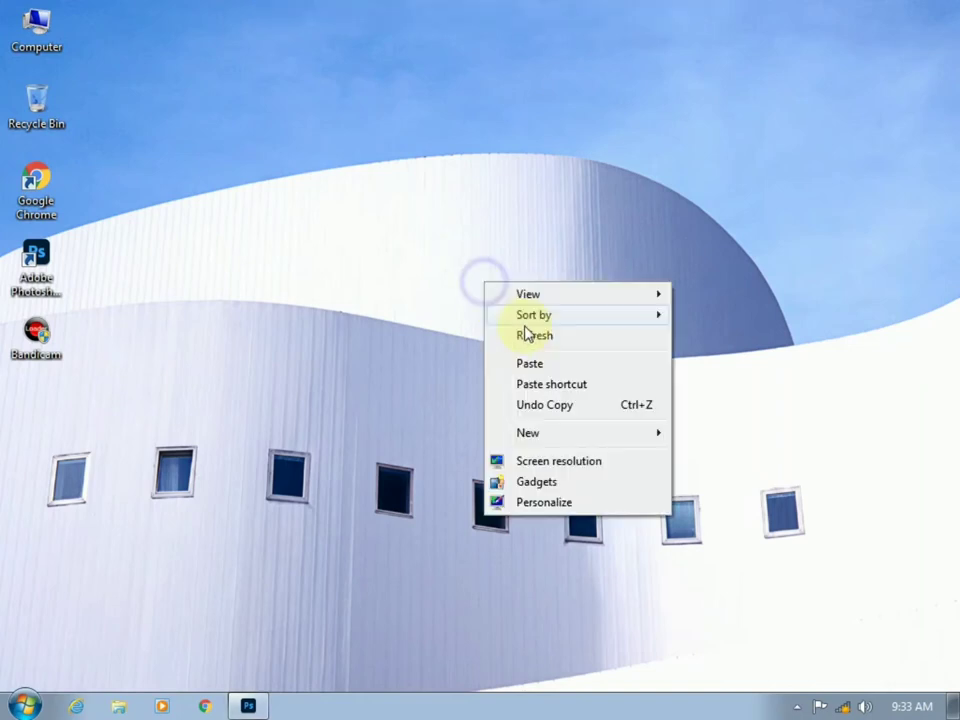
Step: Refresh the Windows desktop a couple of times from its right-click menu
{"action": "left_click", "coordinate": [527, 333]}
{"action": "right_click", "coordinate": [506, 315]}
{"action": "left_click", "coordinate": [553, 371]}
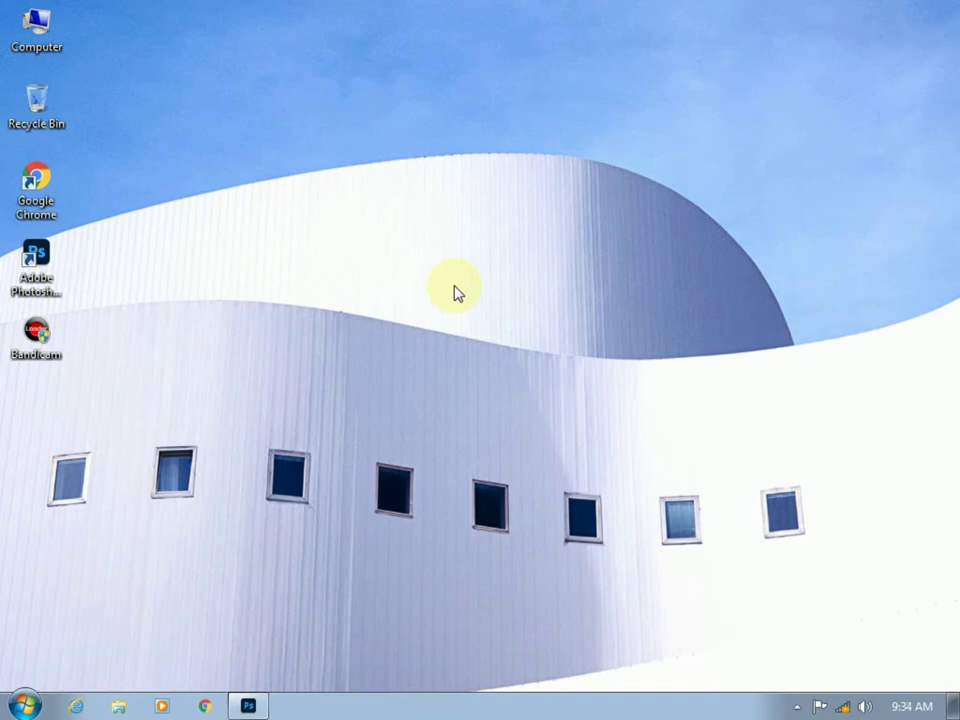
{"action": "right_click", "coordinate": [459, 187]}
{"action": "left_click", "coordinate": [491, 242]}
Step: Refresh the desktop once more, then open the recent La Chine_1.mp4 clip in Photoshop
{"action": "right_click", "coordinate": [397, 253]}
{"action": "left_click", "coordinate": [445, 302]}
{"action": "left_click", "coordinate": [248, 705]}
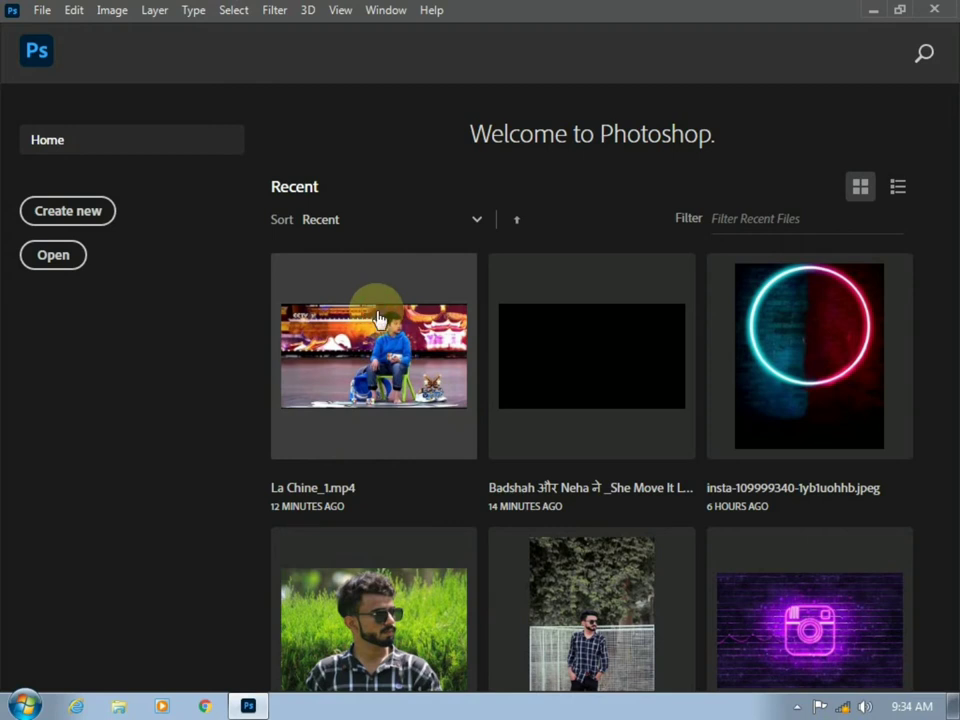
{"action": "left_click", "coordinate": [378, 318]}
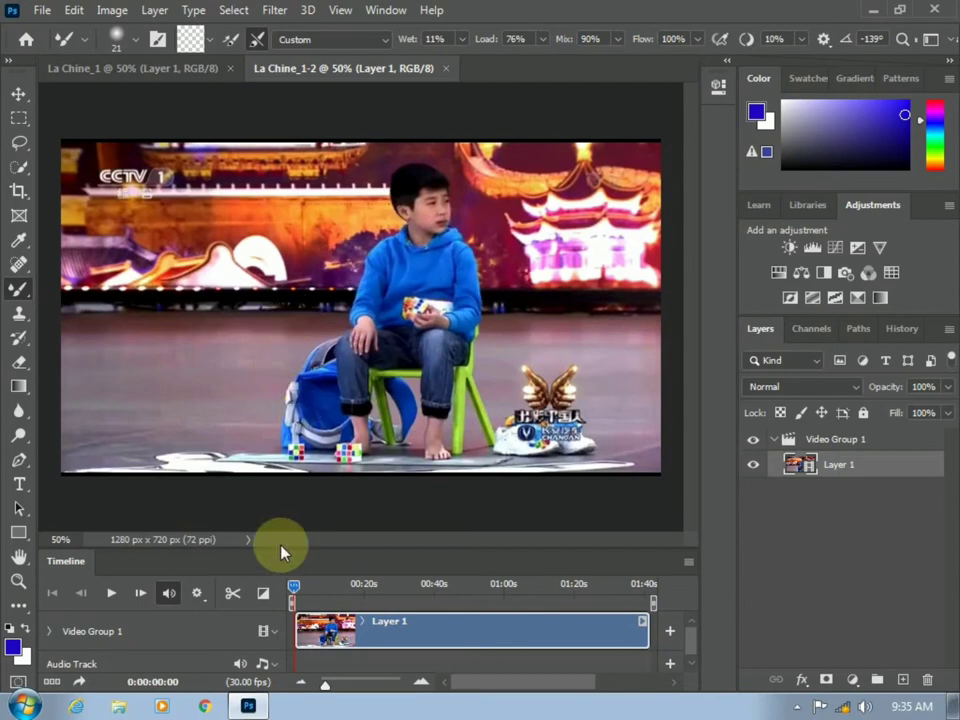
{"action": "left_click", "coordinate": [298, 584]}
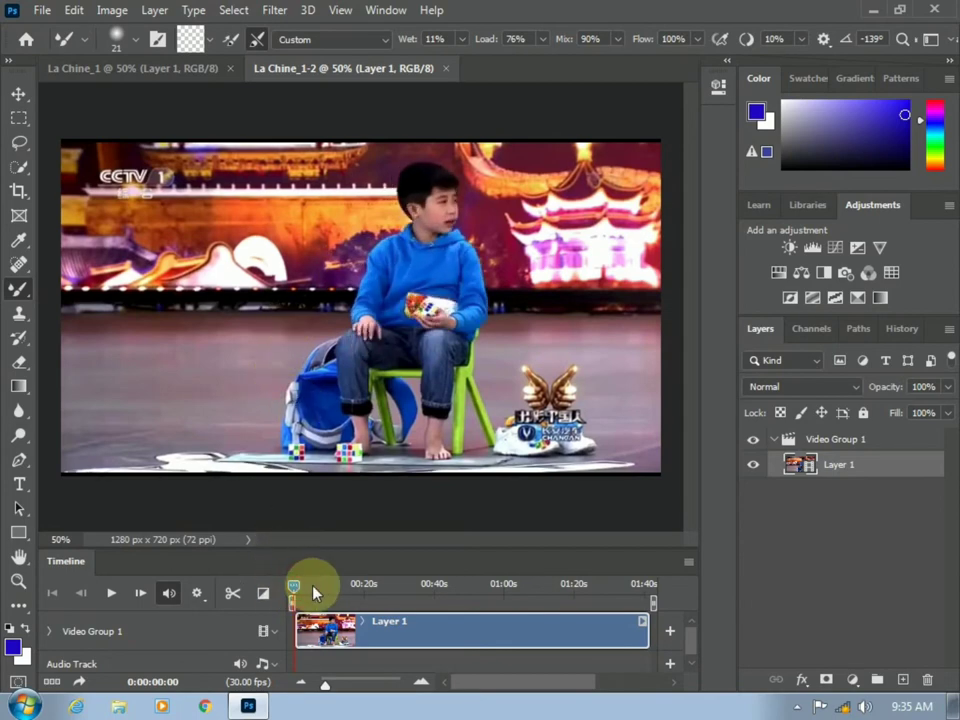
{"action": "left_click", "coordinate": [311, 588]}
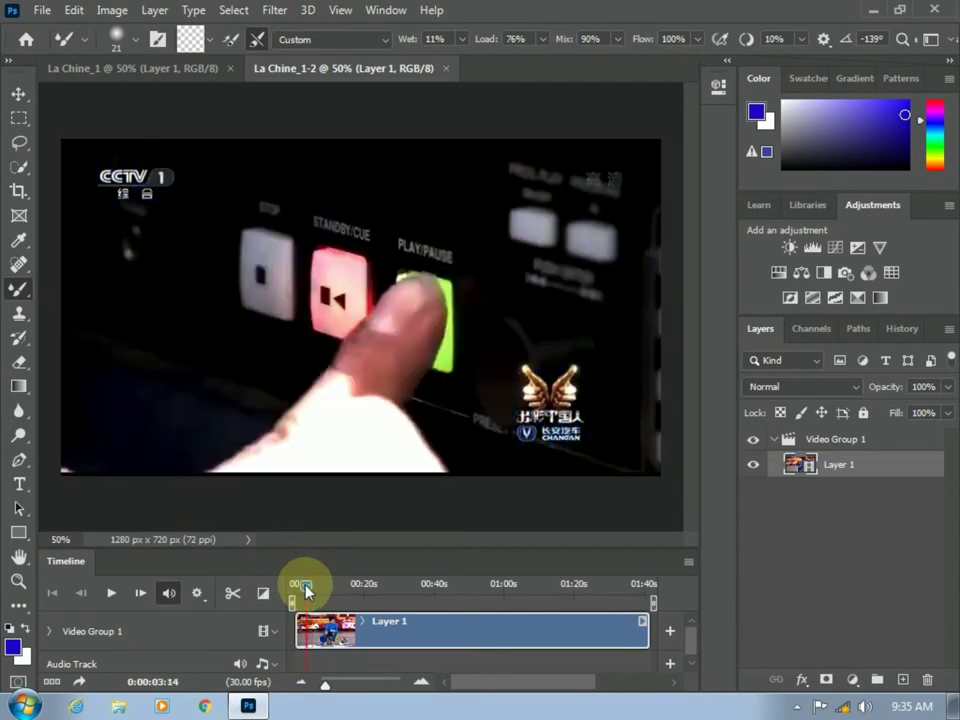
{"action": "left_click_drag", "start_coordinate": [313, 590], "coordinate": [292, 585]}
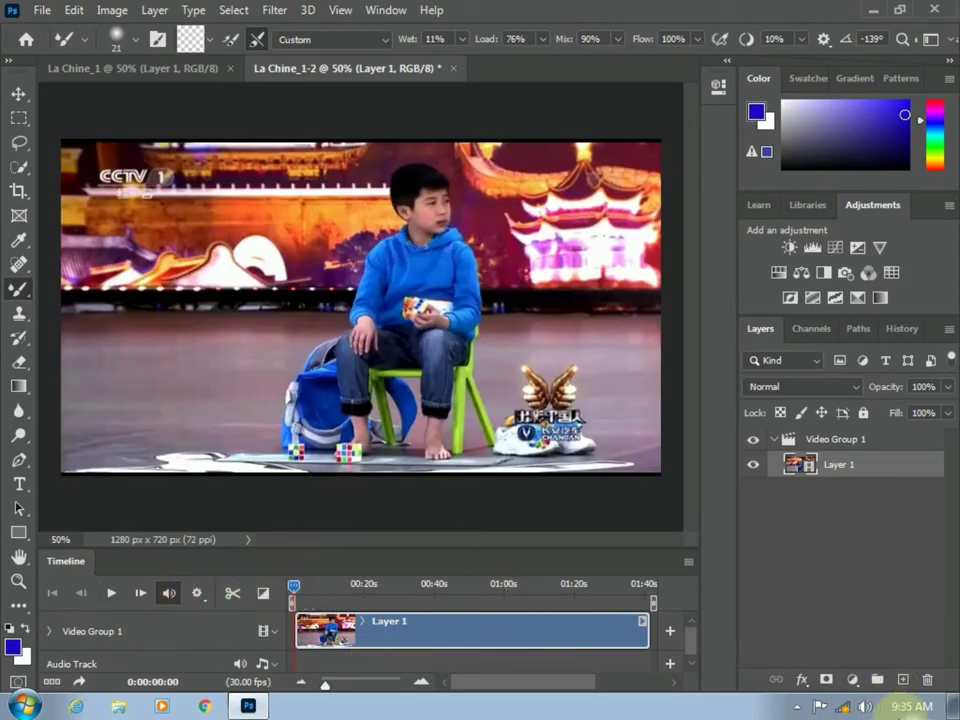
{"action": "left_click", "coordinate": [106, 594]}
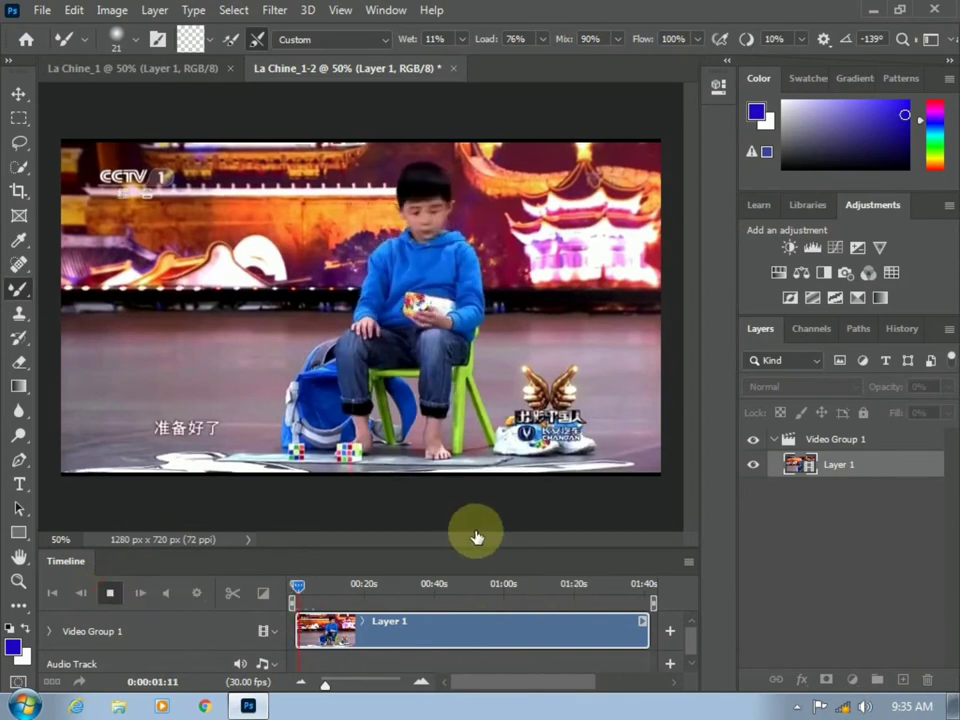
{"action": "left_click", "coordinate": [293, 587]}
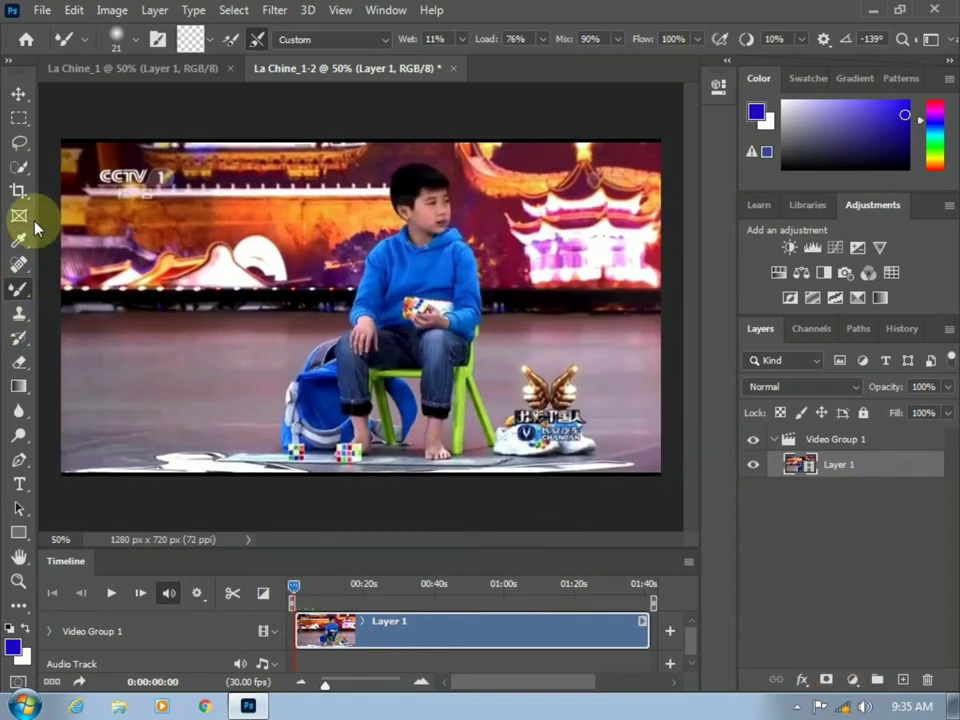
{"action": "right_click", "coordinate": [18, 289]}
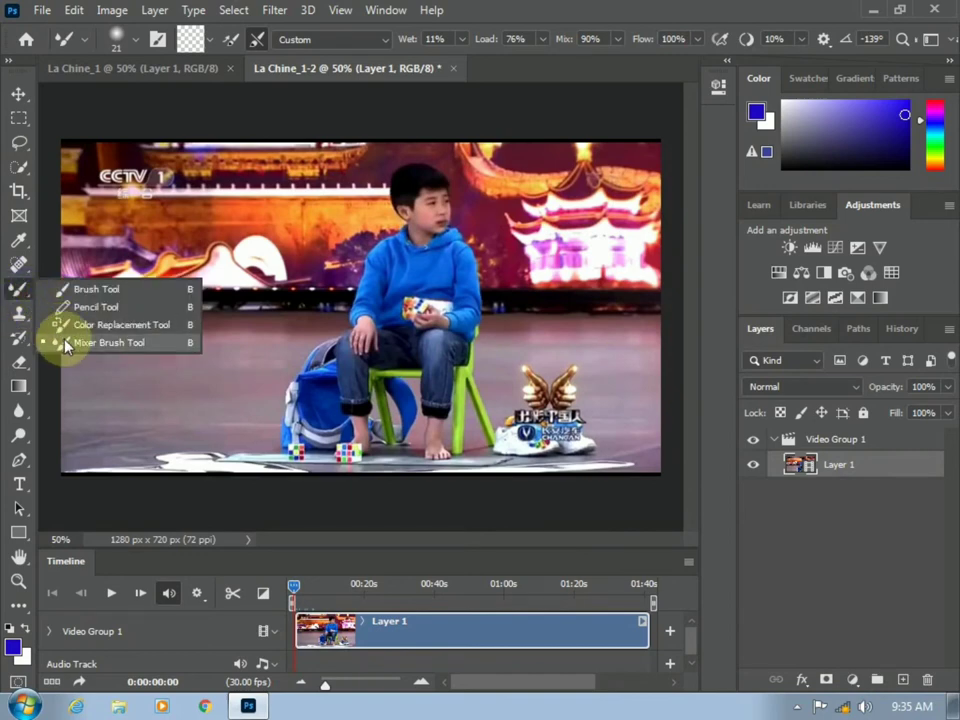
{"action": "left_click", "coordinate": [100, 342]}
{"action": "left_click_drag", "start_coordinate": [486, 214], "coordinate": [452, 221]}
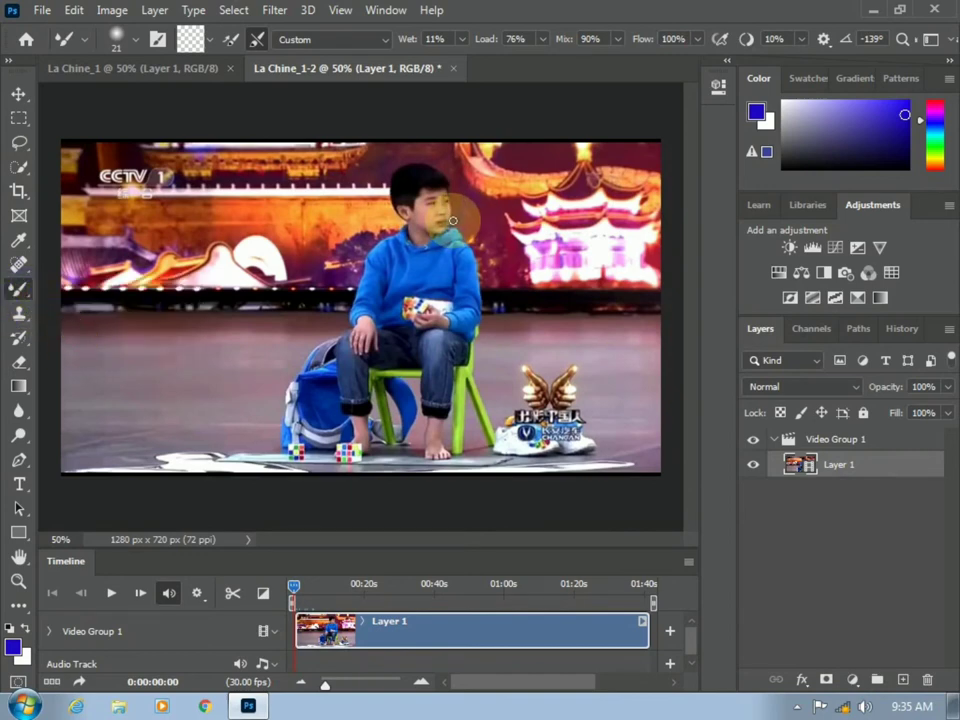
{"action": "key", "text": "ctrl+minus"}
{"action": "key", "text": "ctrl+plus"}
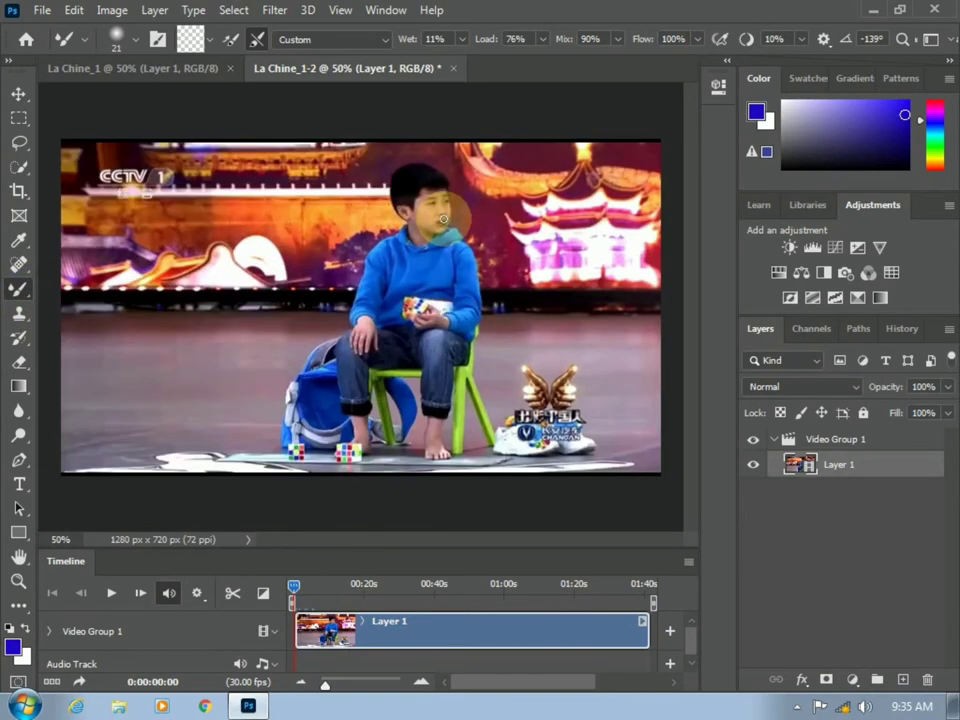
{"action": "key", "text": "ctrl+z"}
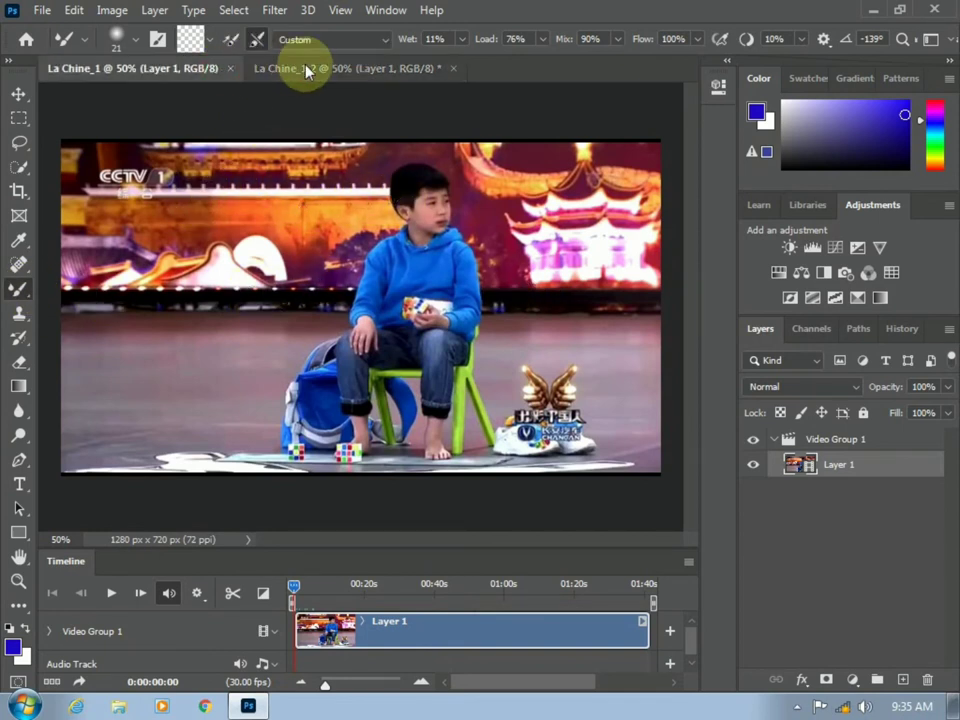
Step: Close the La Chine_1 document, discarding its changes
{"action": "left_click", "coordinate": [229, 69]}
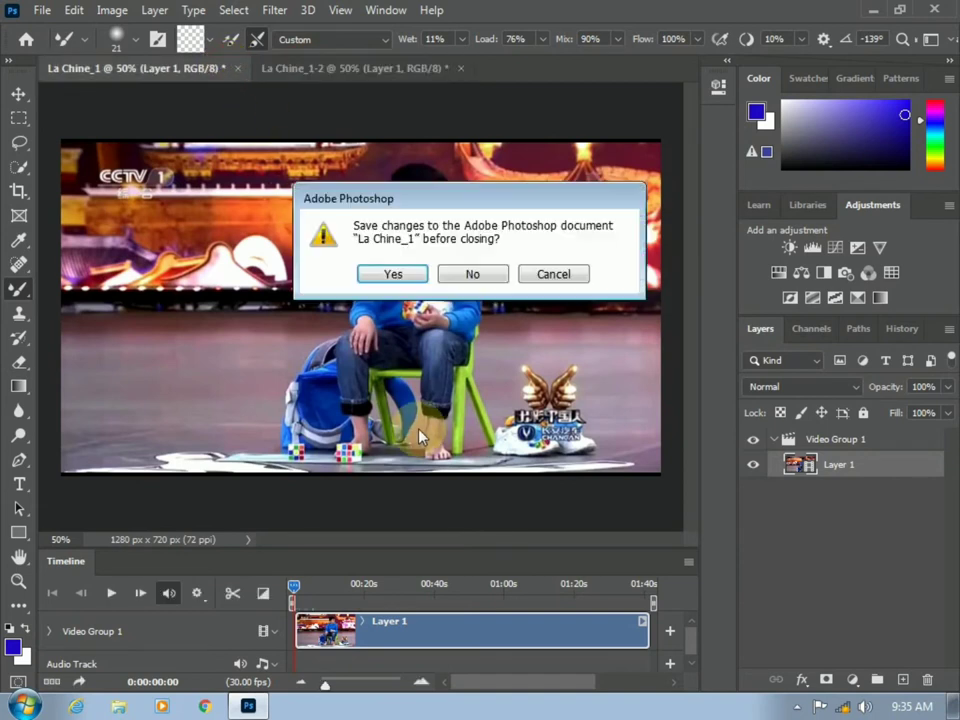
{"action": "left_click", "coordinate": [493, 276]}
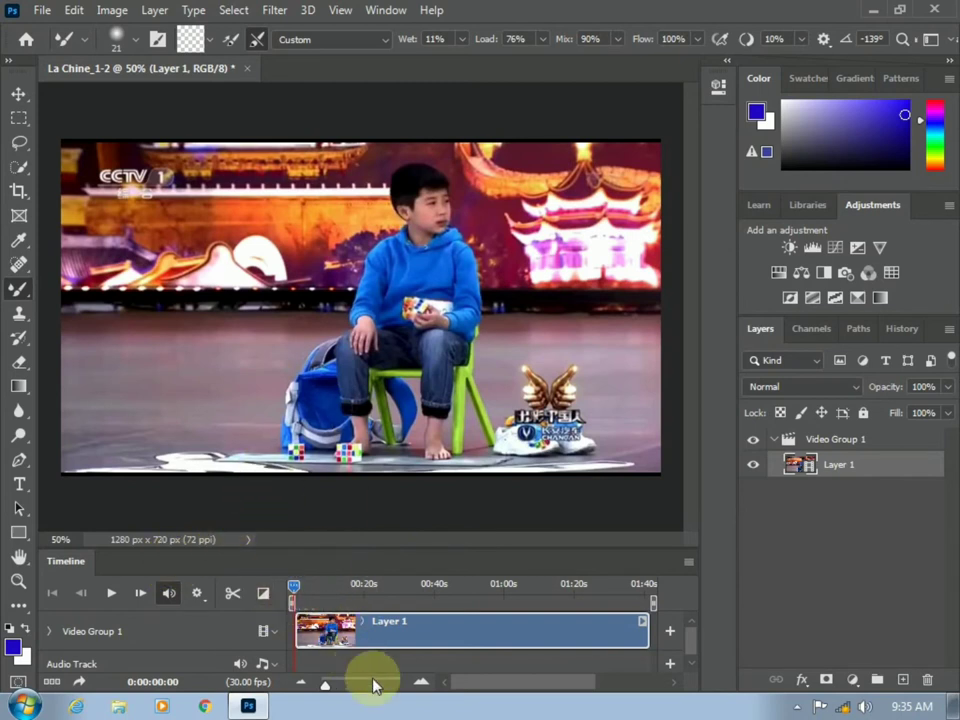
Step: Check the Layers blend-mode list, leaving Layer 1 on Normal
{"action": "left_click", "coordinate": [812, 390]}
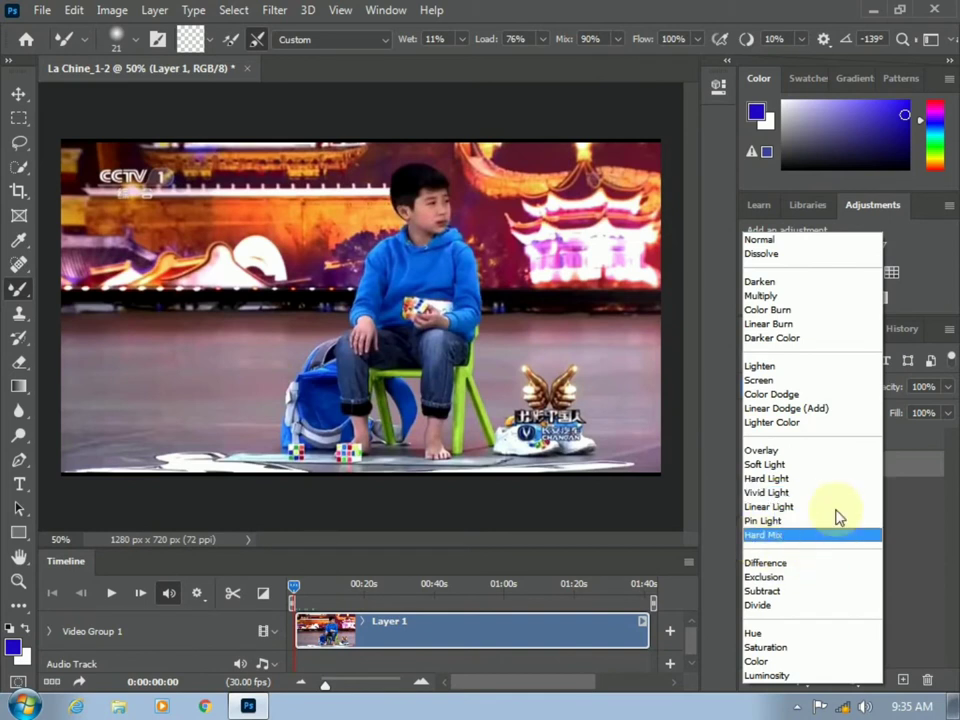
{"action": "left_click", "coordinate": [912, 512]}
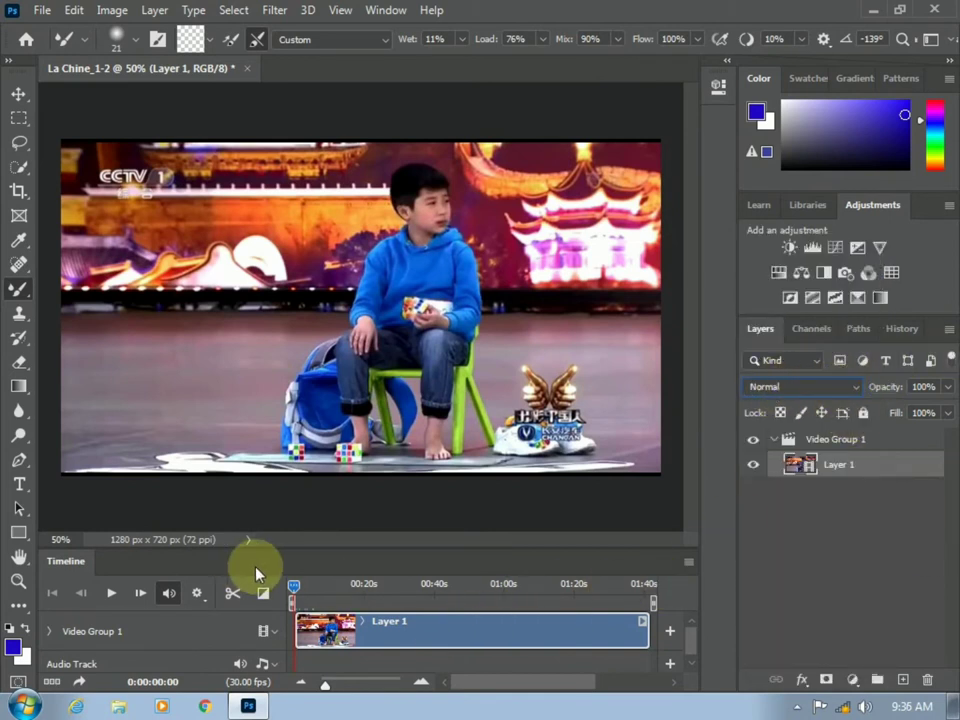
Step: Add a Selective Color layer with Blues Cyan -85, Magenta +100, Yellow +100, Black +62
{"action": "left_click", "coordinate": [852, 679]}
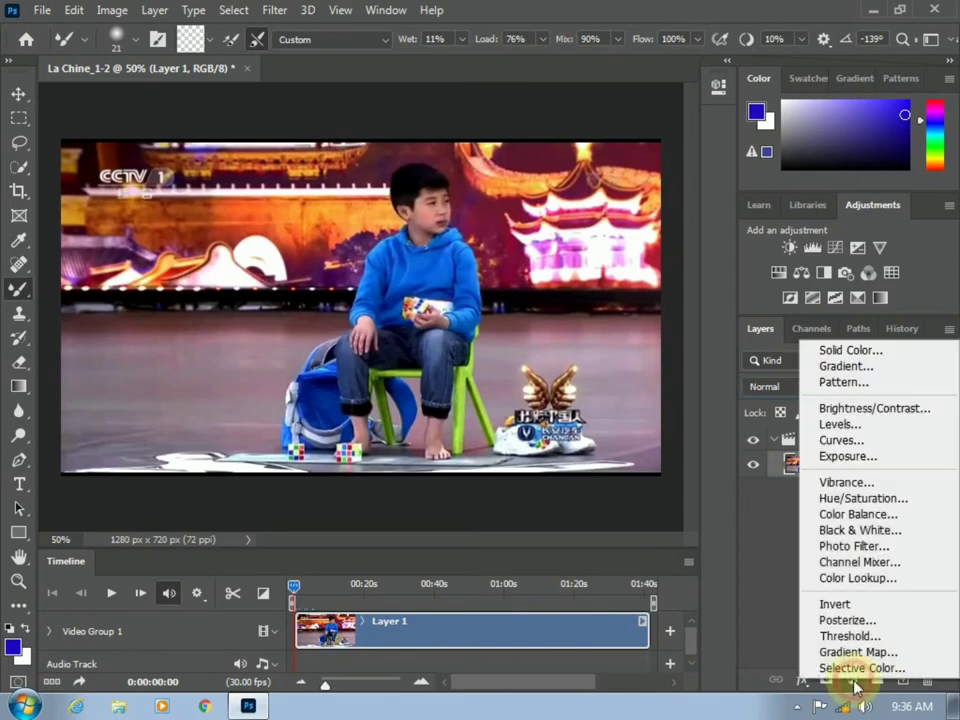
{"action": "left_click", "coordinate": [860, 668]}
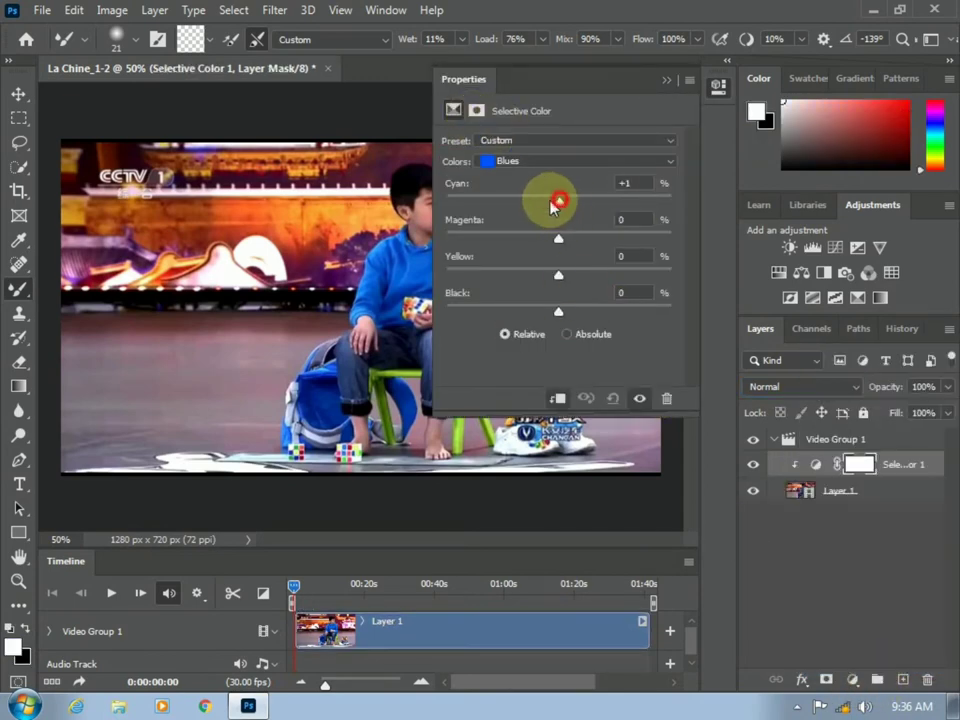
{"action": "left_click_drag", "start_coordinate": [556, 203], "coordinate": [463, 203]}
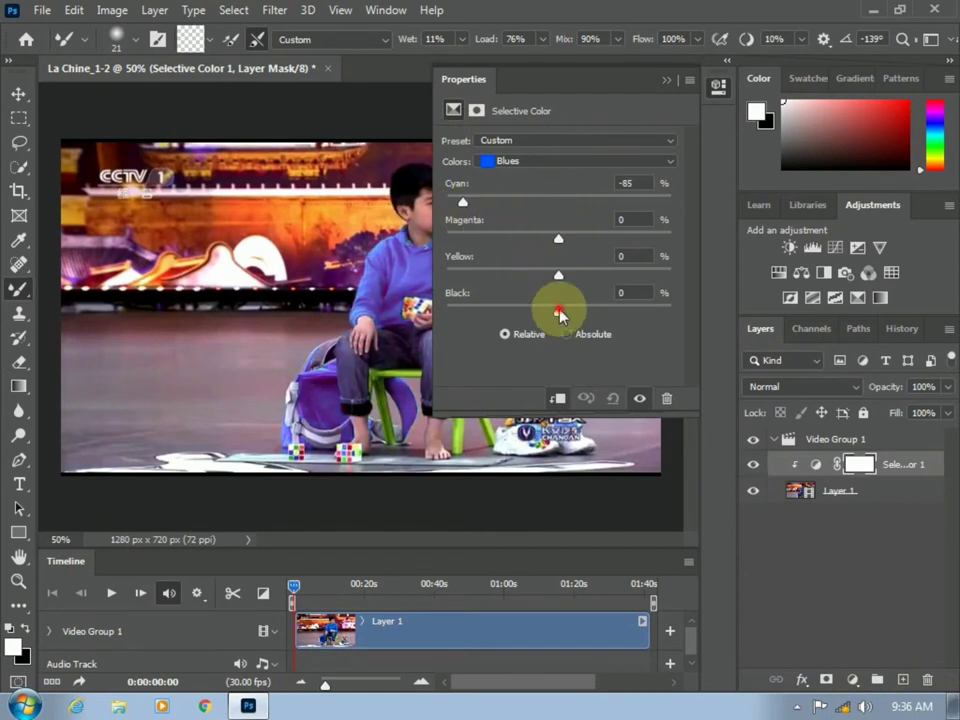
{"action": "mouse_move", "coordinate": [558, 313]}
{"action": "left_mouse_down"}
{"action": "mouse_move", "coordinate": [686, 317]}
{"action": "mouse_move", "coordinate": [463, 318]}
{"action": "mouse_move", "coordinate": [628, 313]}
{"action": "left_mouse_up"}
{"action": "mouse_move", "coordinate": [558, 275]}
{"action": "left_mouse_down"}
{"action": "mouse_move", "coordinate": [420, 285]}
{"action": "mouse_move", "coordinate": [671, 300]}
{"action": "left_mouse_up"}
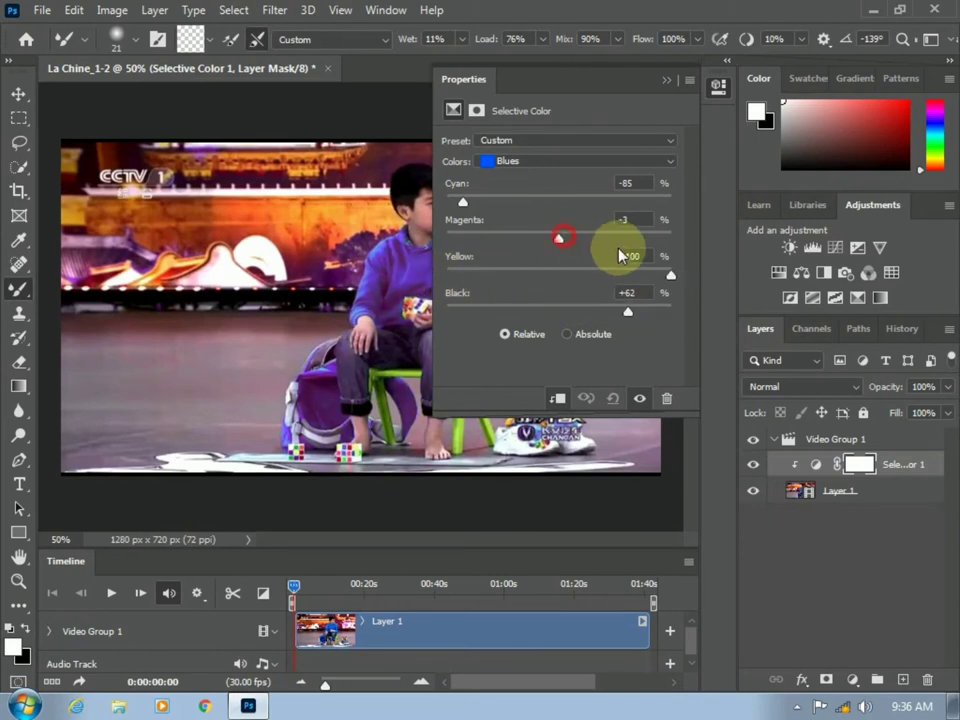
{"action": "left_click_drag", "start_coordinate": [620, 256], "coordinate": [692, 238]}
{"action": "left_click", "coordinate": [667, 78]}
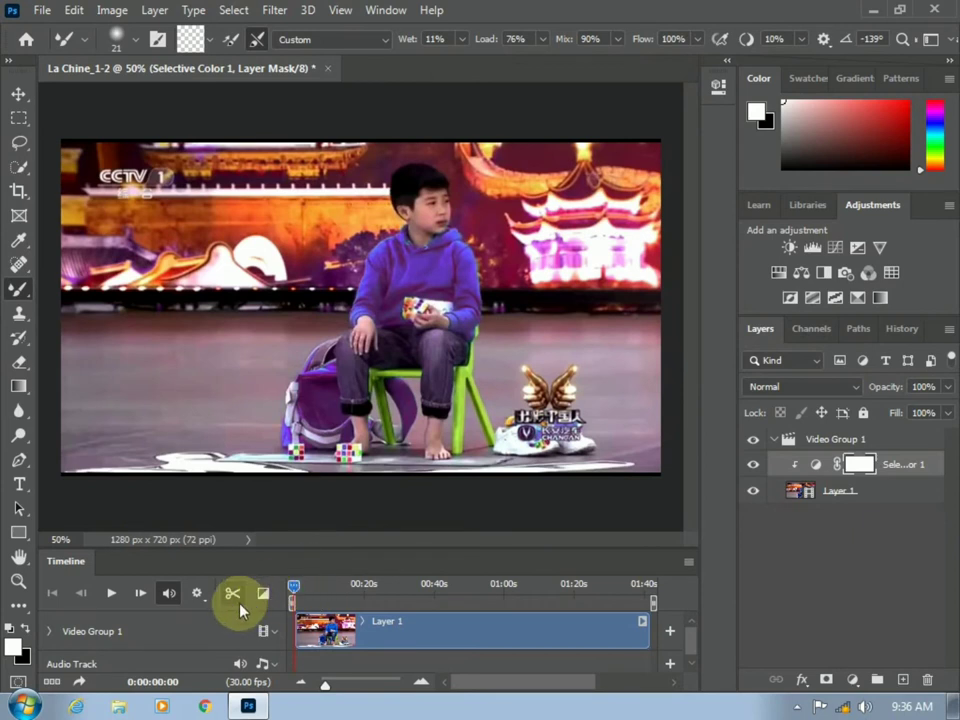
Step: Play the clip and scrub to the wide stage shot about five seconds in
{"action": "key", "text": "space"}
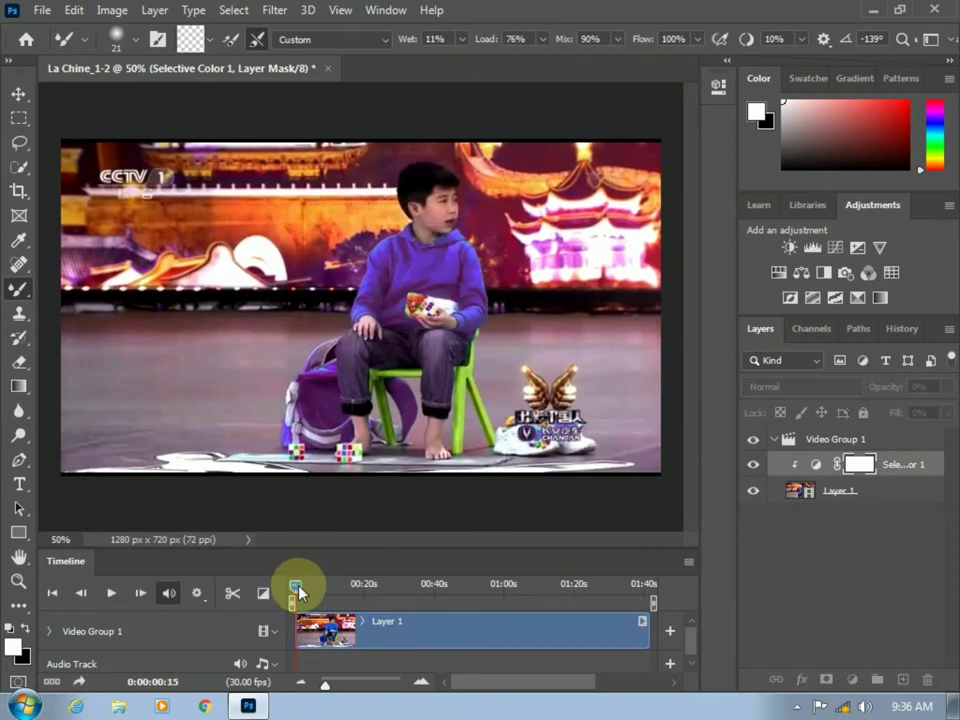
{"action": "left_click_drag", "start_coordinate": [298, 591], "coordinate": [307, 592]}
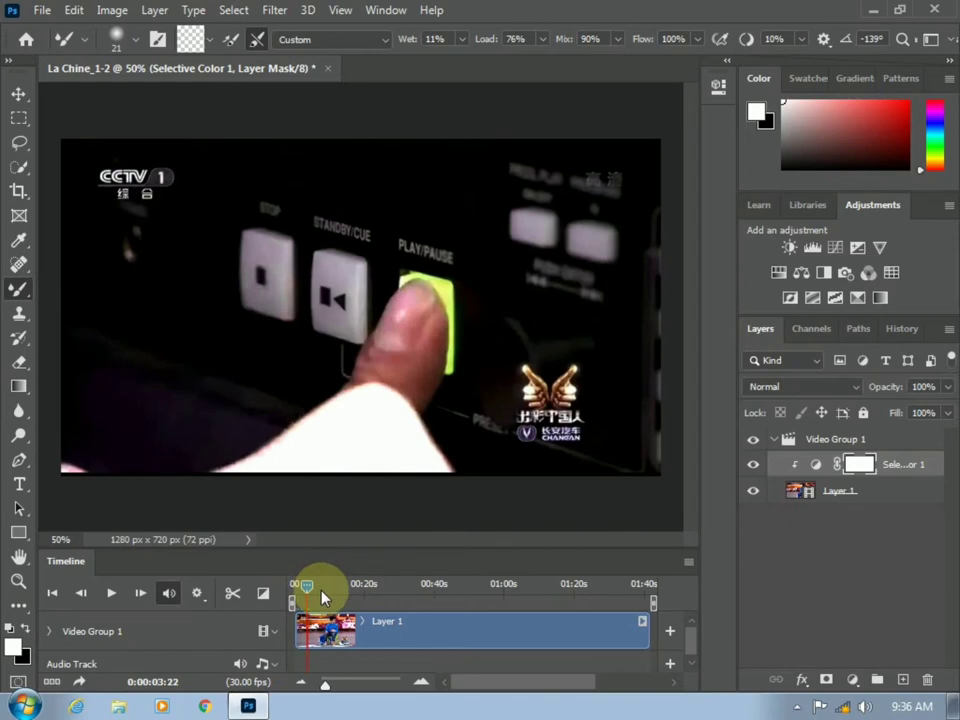
{"action": "mouse_move", "coordinate": [320, 592]}
{"action": "left_mouse_down"}
{"action": "mouse_move", "coordinate": [313, 584]}
{"action": "mouse_move", "coordinate": [334, 584]}
{"action": "left_mouse_up"}
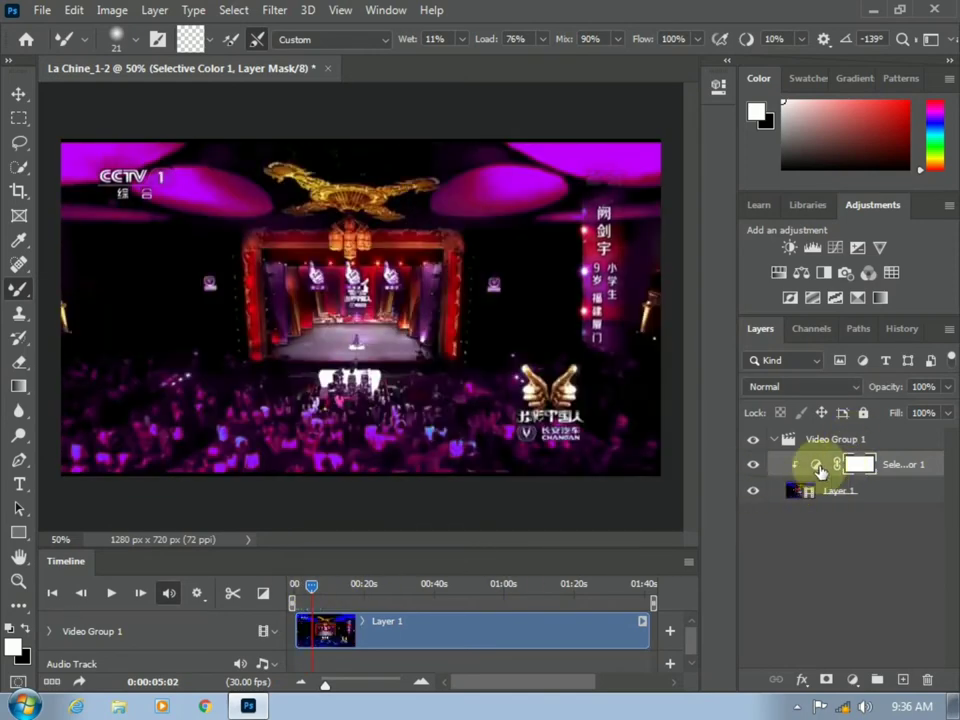
Step: Set Selective Color Blues Cyan to +100 and scrub to a later frame to check
{"action": "left_click", "coordinate": [717, 88]}
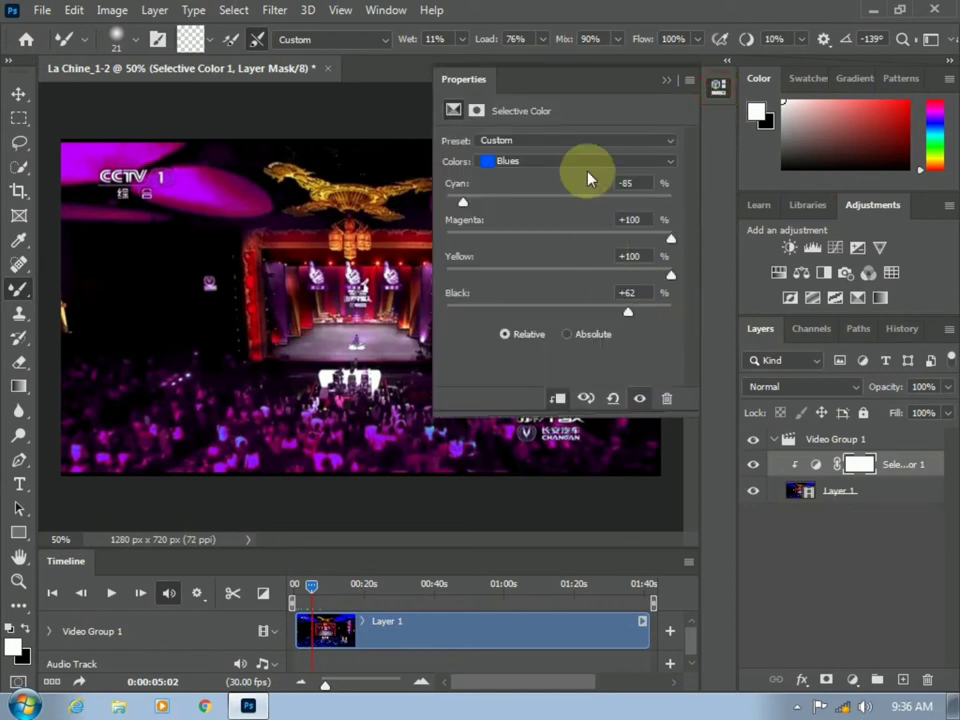
{"action": "left_click_drag", "start_coordinate": [606, 203], "coordinate": [670, 201]}
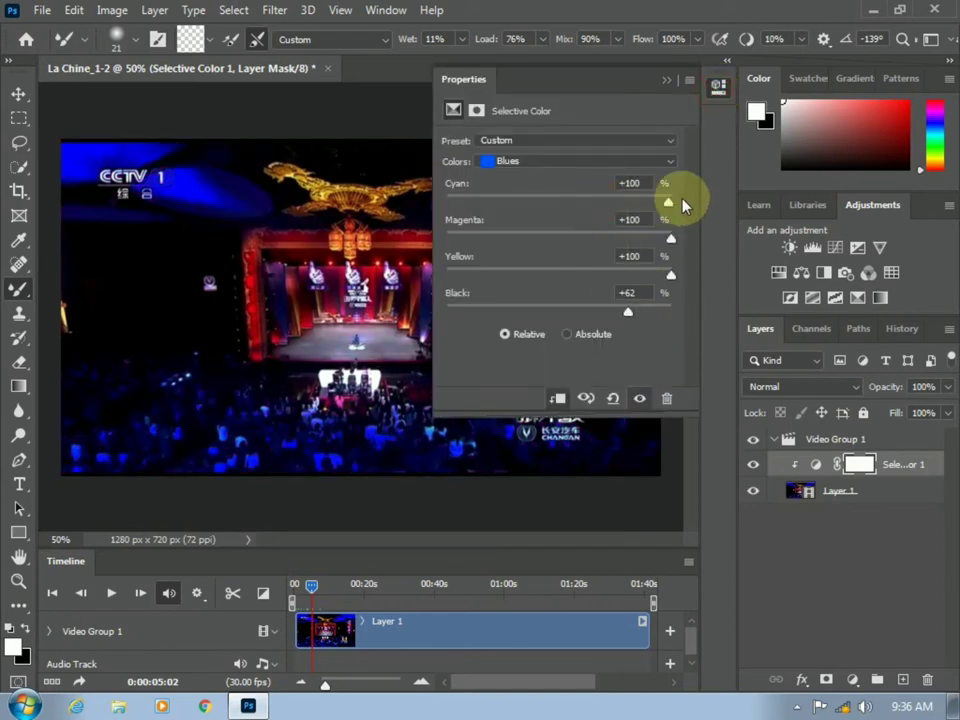
{"action": "left_click", "coordinate": [667, 80]}
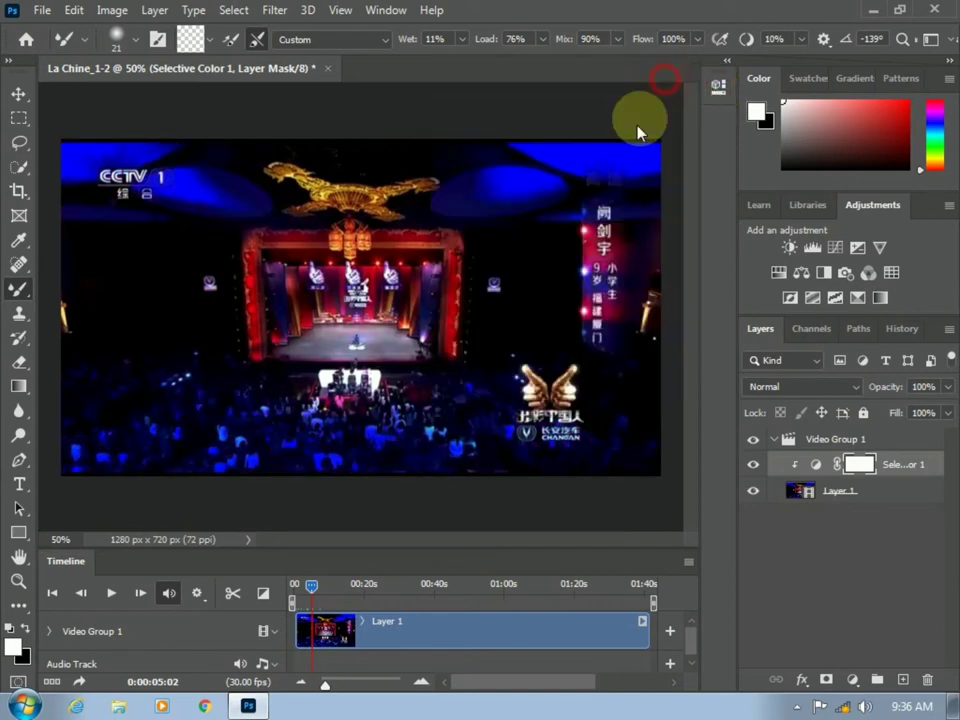
{"action": "left_click", "coordinate": [315, 587]}
{"action": "left_click_drag", "start_coordinate": [318, 591], "coordinate": [317, 585]}
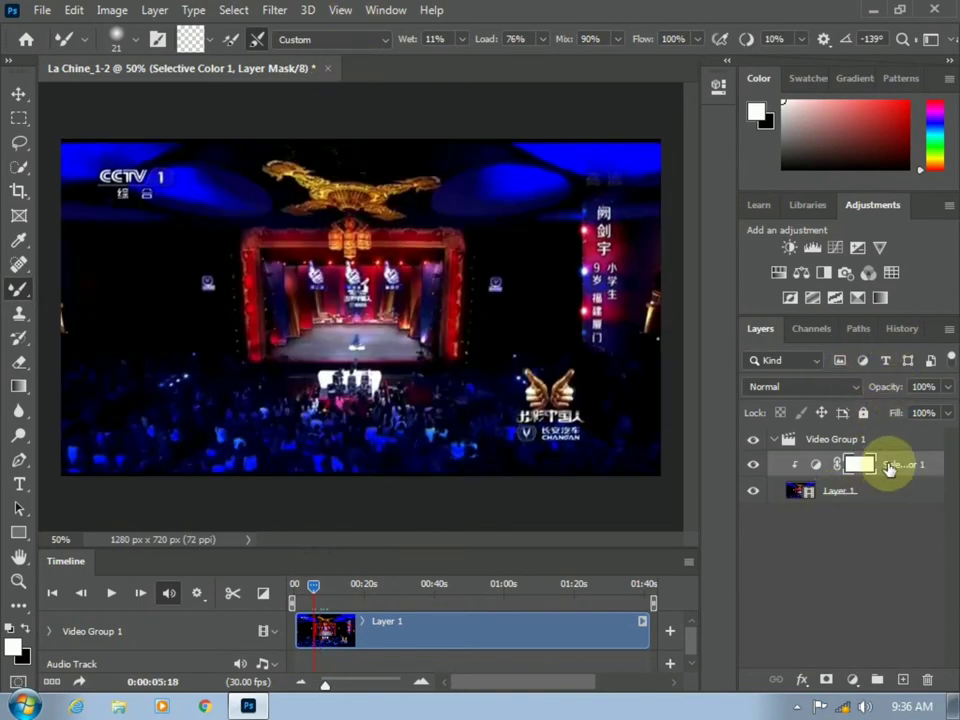
Step: Drag Selective Color 1 to the trash, leaving Layer 1, then open and close the Filter menu
{"action": "left_click", "coordinate": [862, 494]}
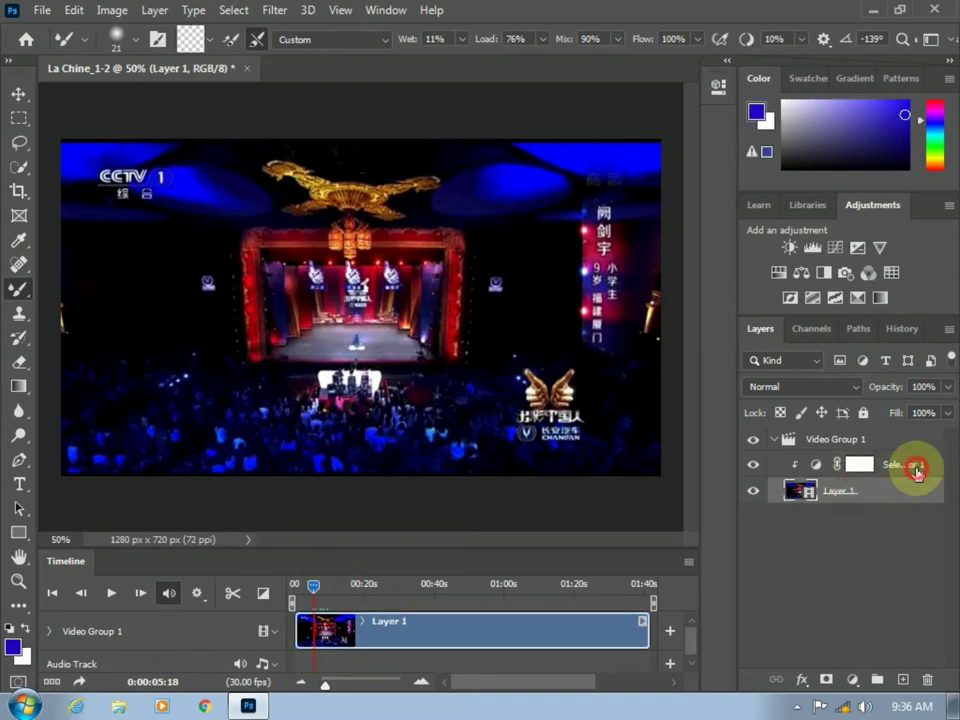
{"action": "left_click_drag", "start_coordinate": [916, 470], "coordinate": [927, 679]}
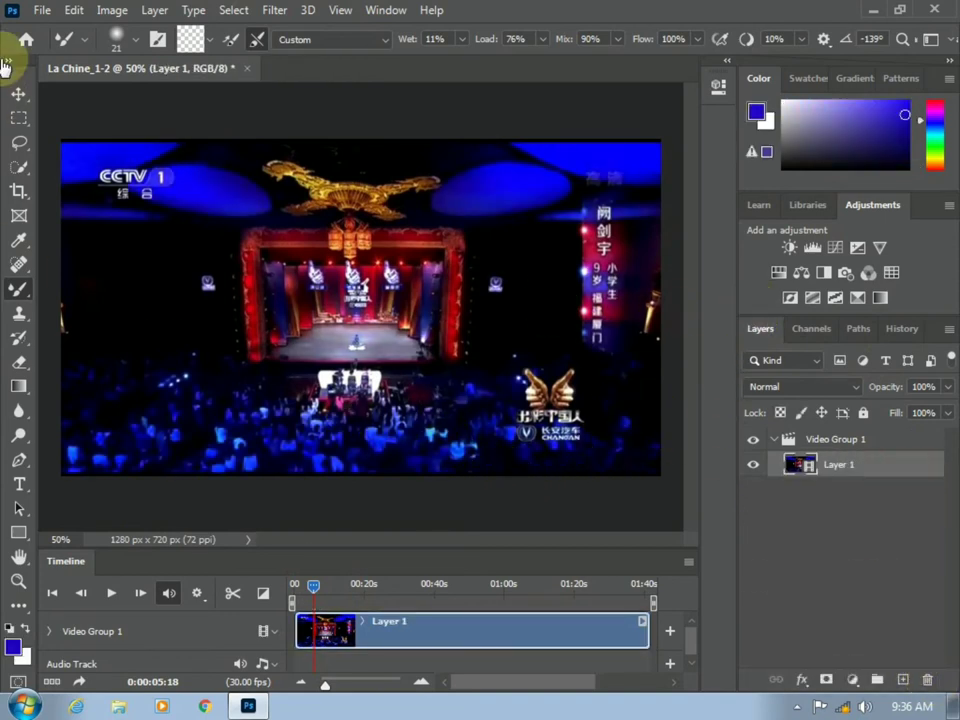
{"action": "left_click", "coordinate": [274, 10]}
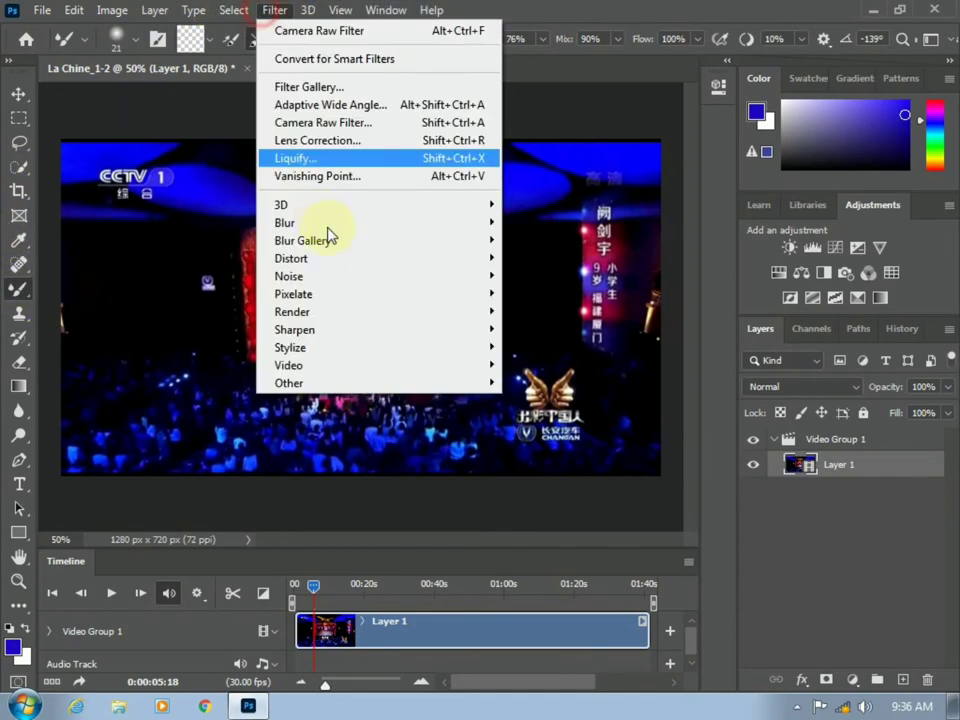
{"action": "left_click", "coordinate": [821, 508]}
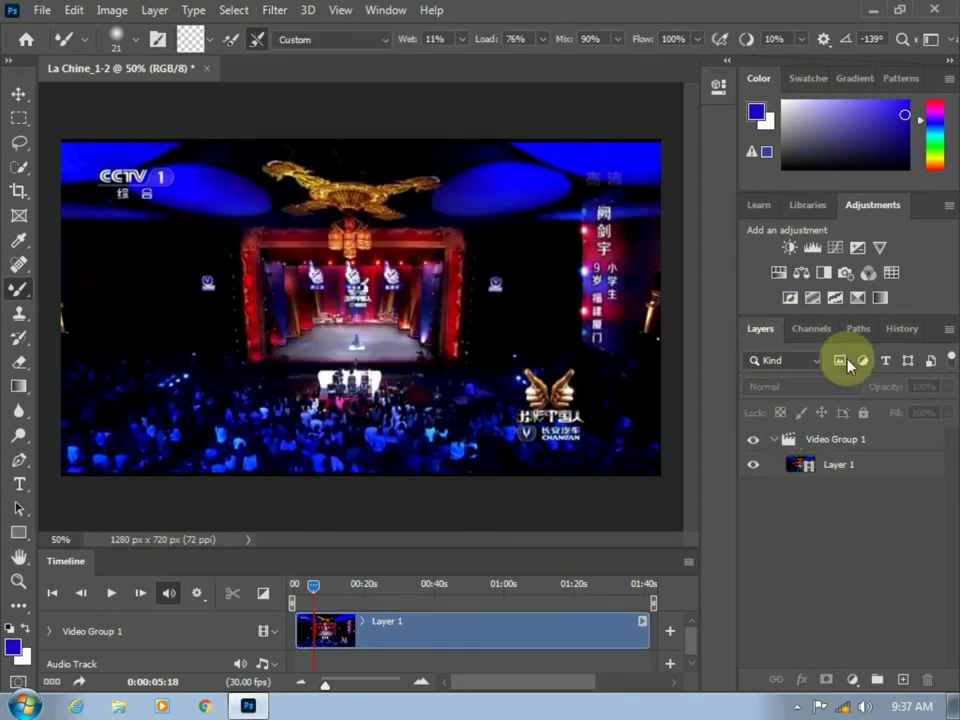
{"action": "left_click", "coordinate": [855, 467]}
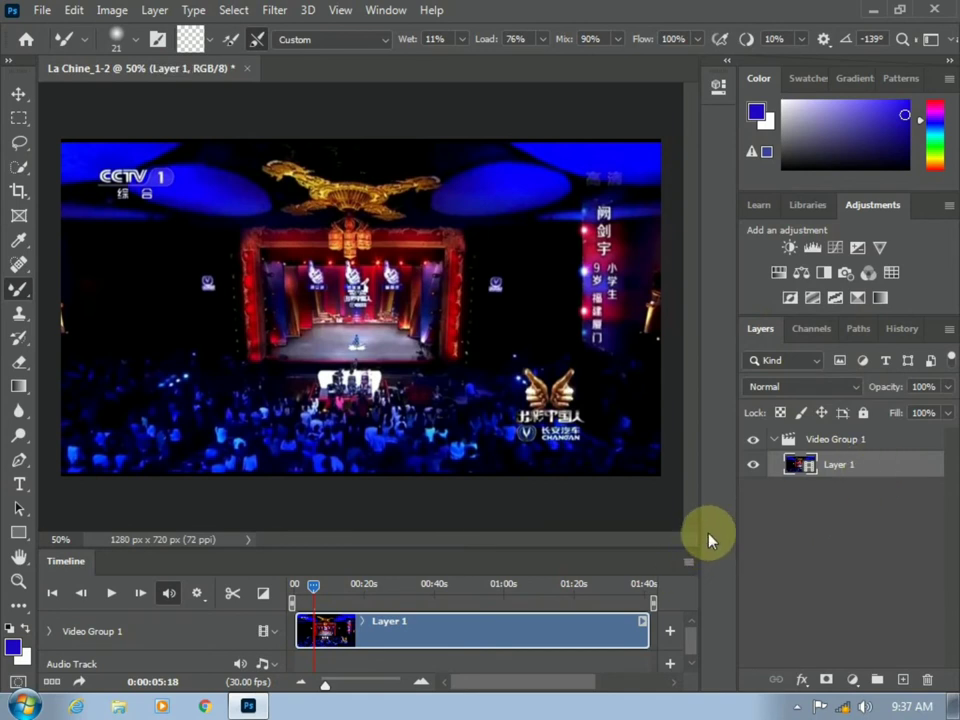
{"action": "key", "text": "ctrl+j"}
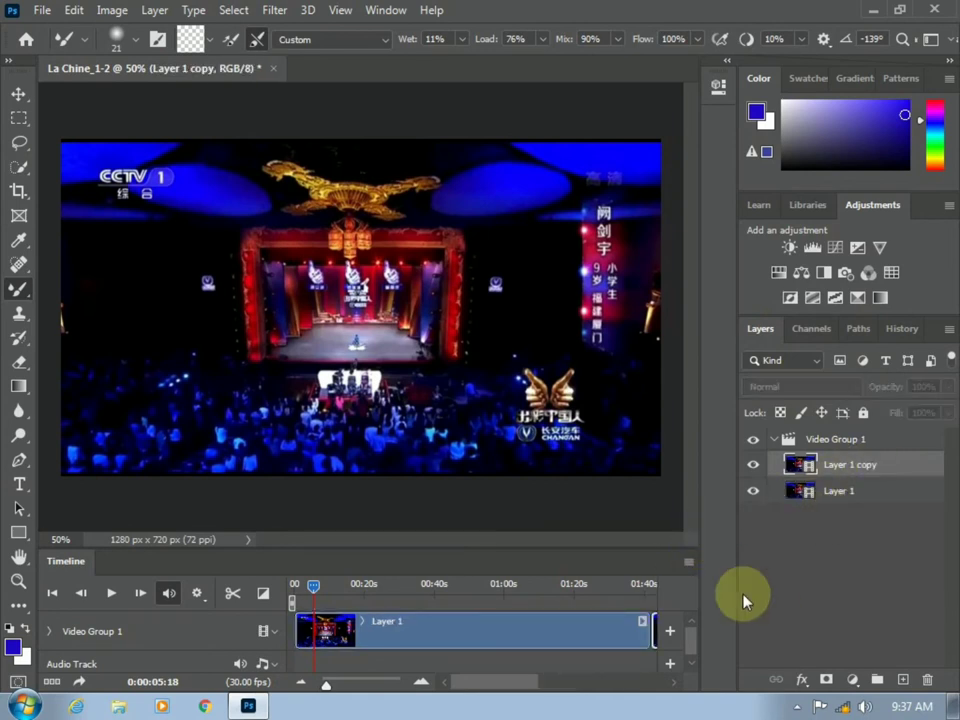
{"action": "mouse_move", "coordinate": [470, 680]}
{"action": "left_mouse_down"}
{"action": "mouse_move", "coordinate": [585, 679]}
{"action": "mouse_move", "coordinate": [473, 683]}
{"action": "left_mouse_up"}
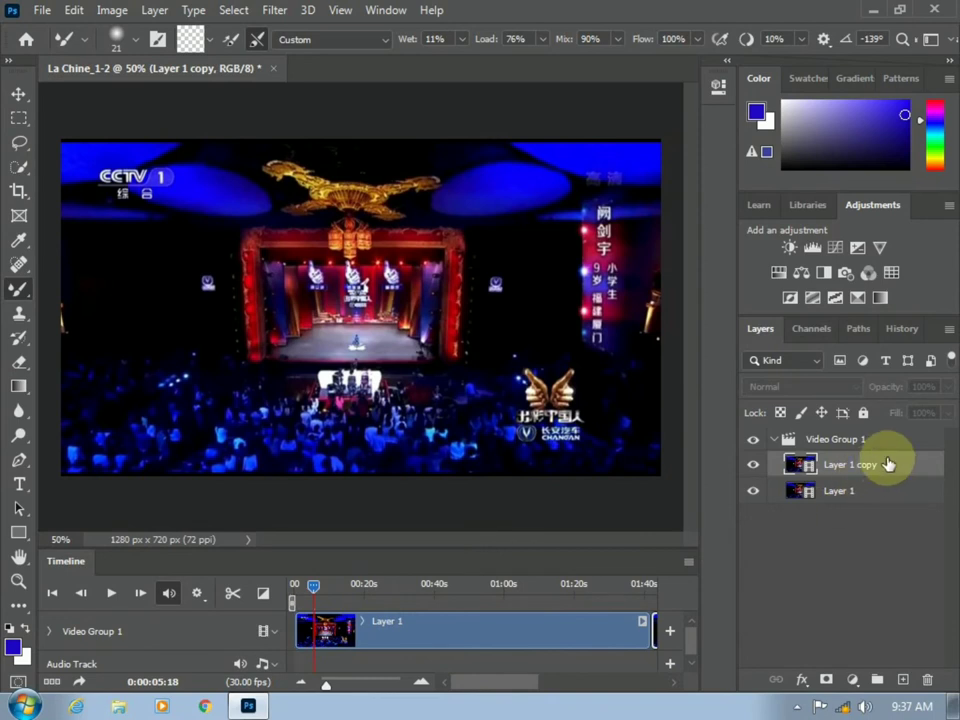
{"action": "left_click_drag", "start_coordinate": [883, 462], "coordinate": [927, 679]}
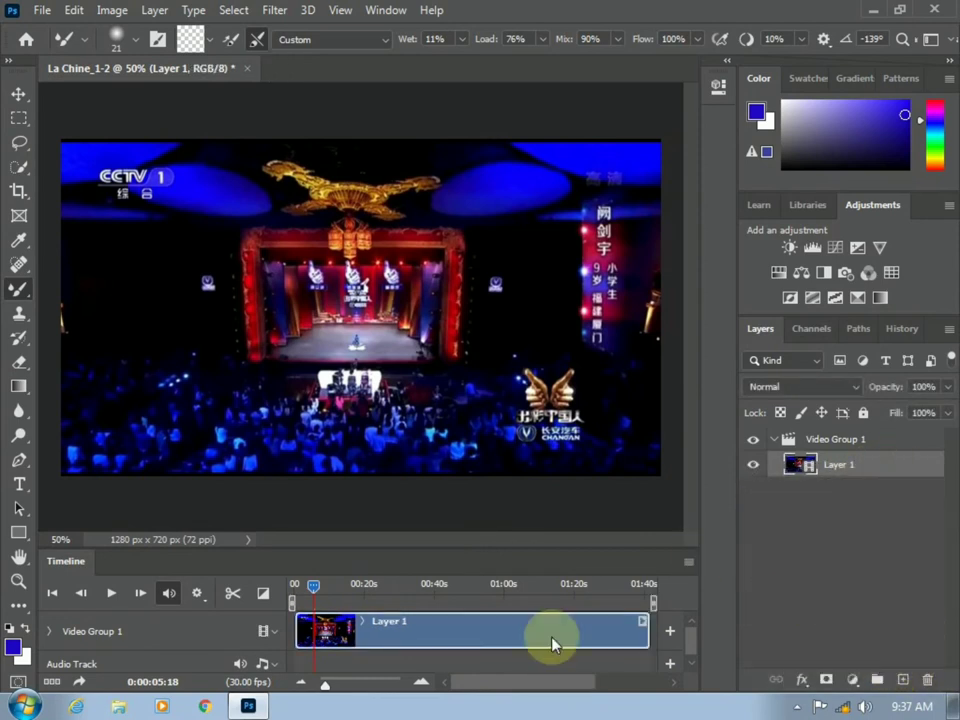
{"action": "mouse_move", "coordinate": [490, 675]}
{"action": "left_mouse_down"}
{"action": "mouse_move", "coordinate": [557, 689]}
{"action": "mouse_move", "coordinate": [396, 688]}
{"action": "left_mouse_up"}
{"action": "left_click", "coordinate": [268, 663]}
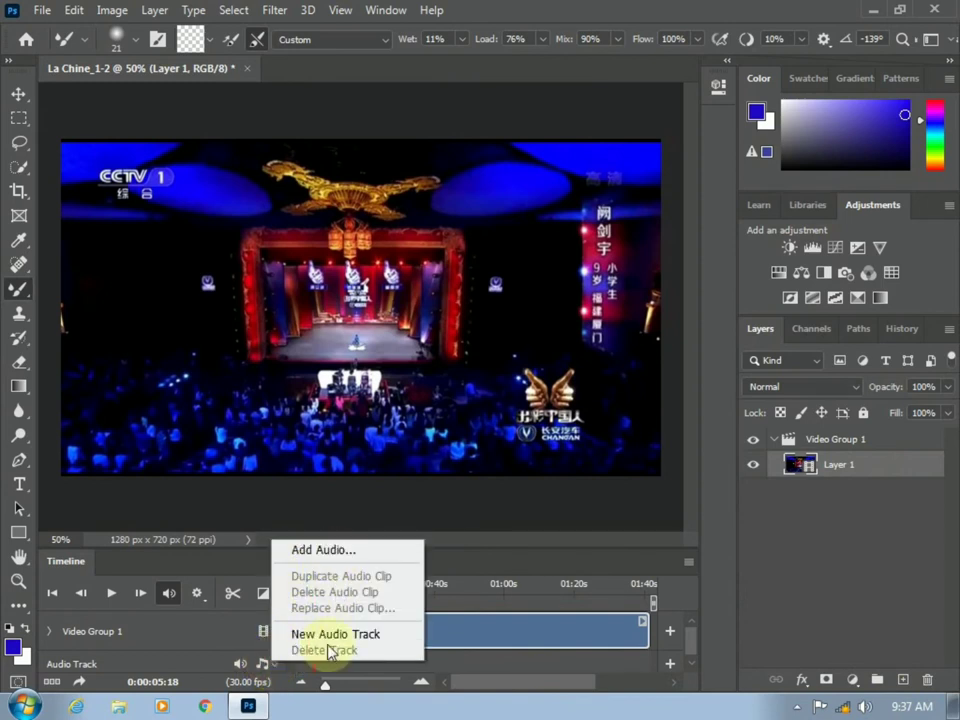
{"action": "left_click", "coordinate": [230, 629]}
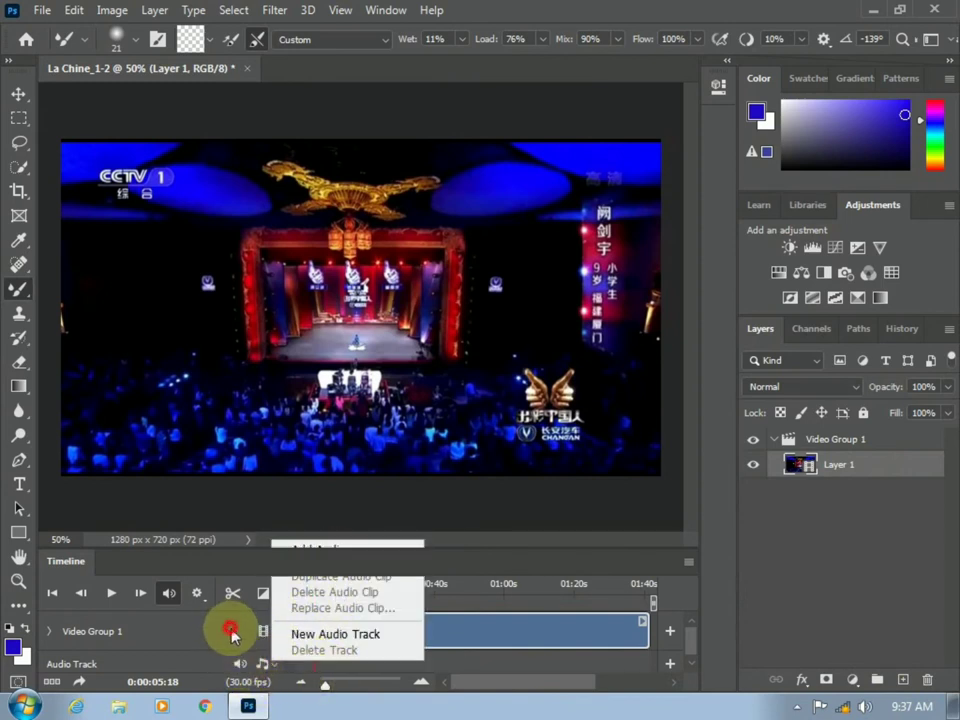
{"action": "left_click", "coordinate": [278, 632]}
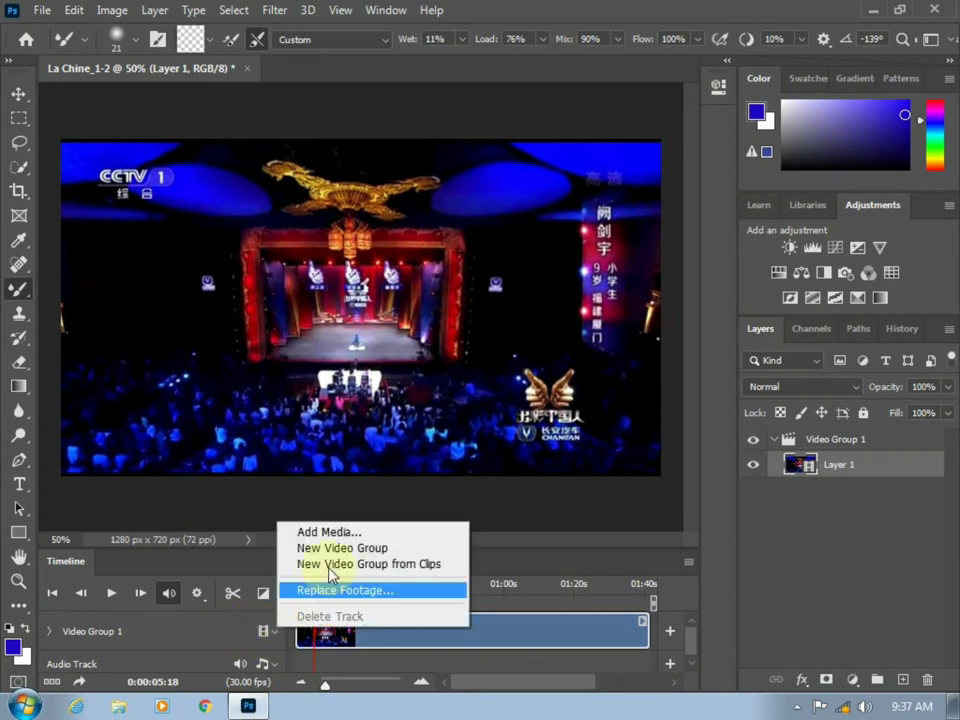
{"action": "left_click", "coordinate": [209, 628]}
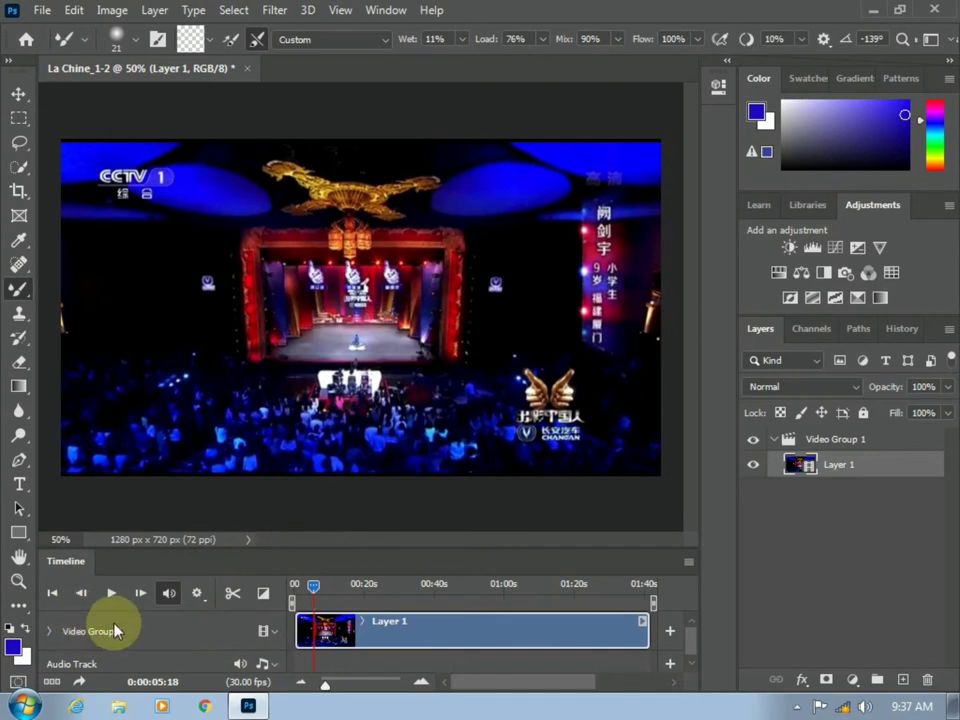
{"action": "left_click", "coordinate": [48, 631]}
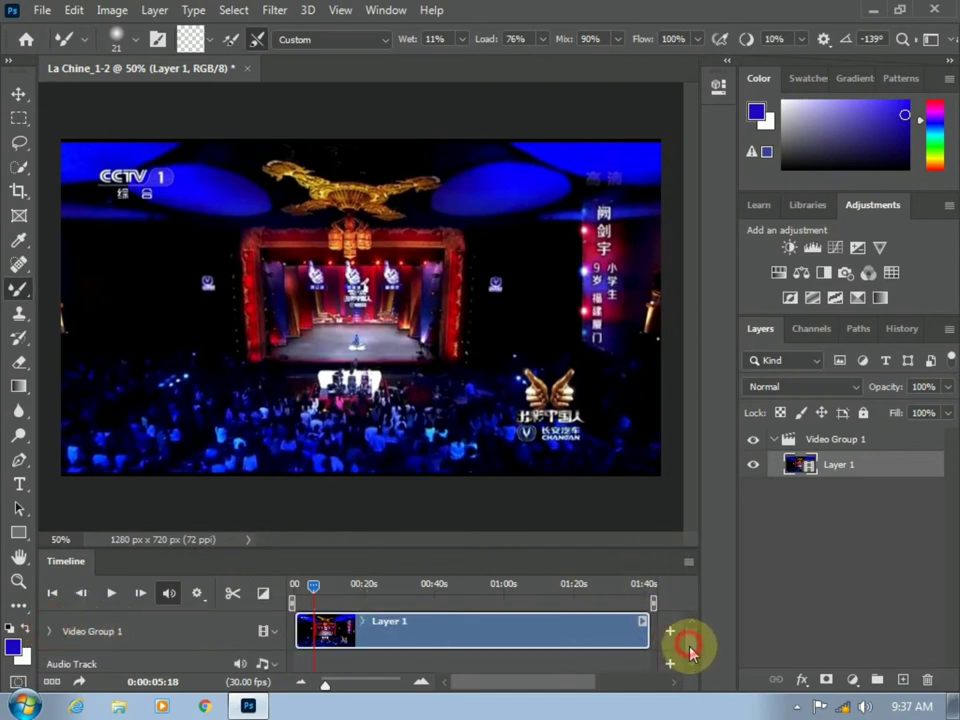
{"action": "left_click_drag", "start_coordinate": [688, 644], "coordinate": [680, 654]}
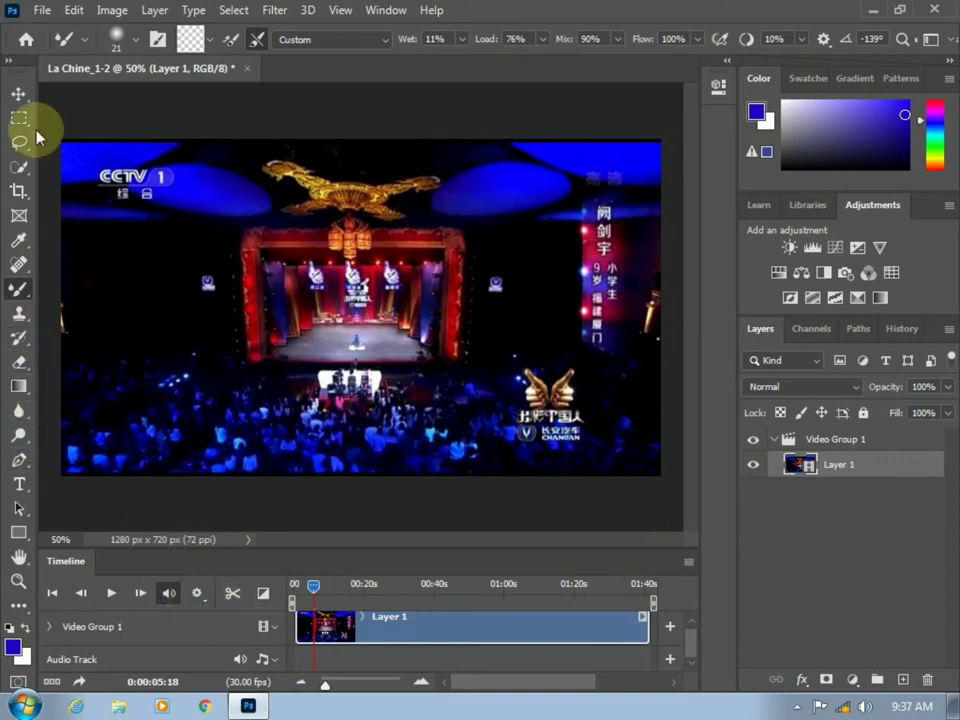
{"action": "left_click", "coordinate": [113, 12]}
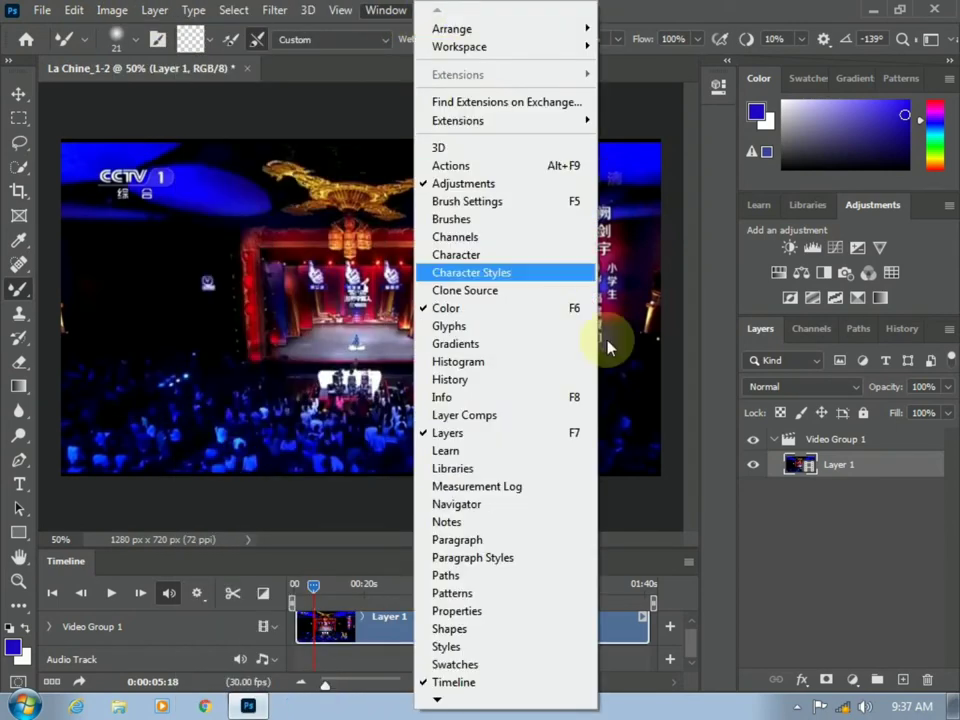
{"action": "left_click", "coordinate": [910, 546]}
{"action": "left_click", "coordinate": [851, 684]}
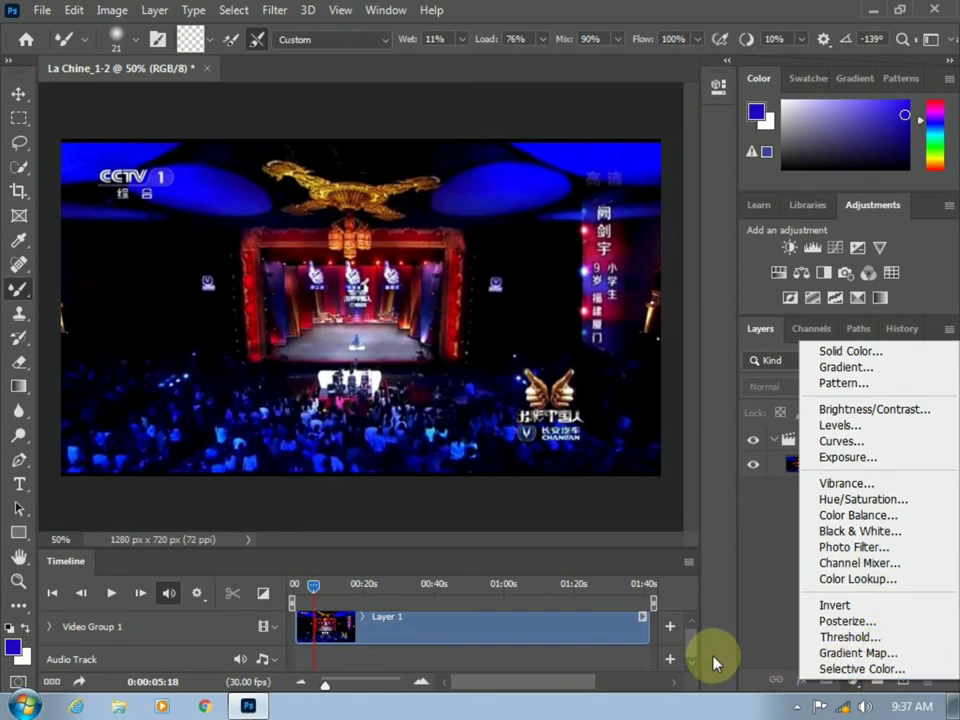
{"action": "left_click", "coordinate": [751, 599]}
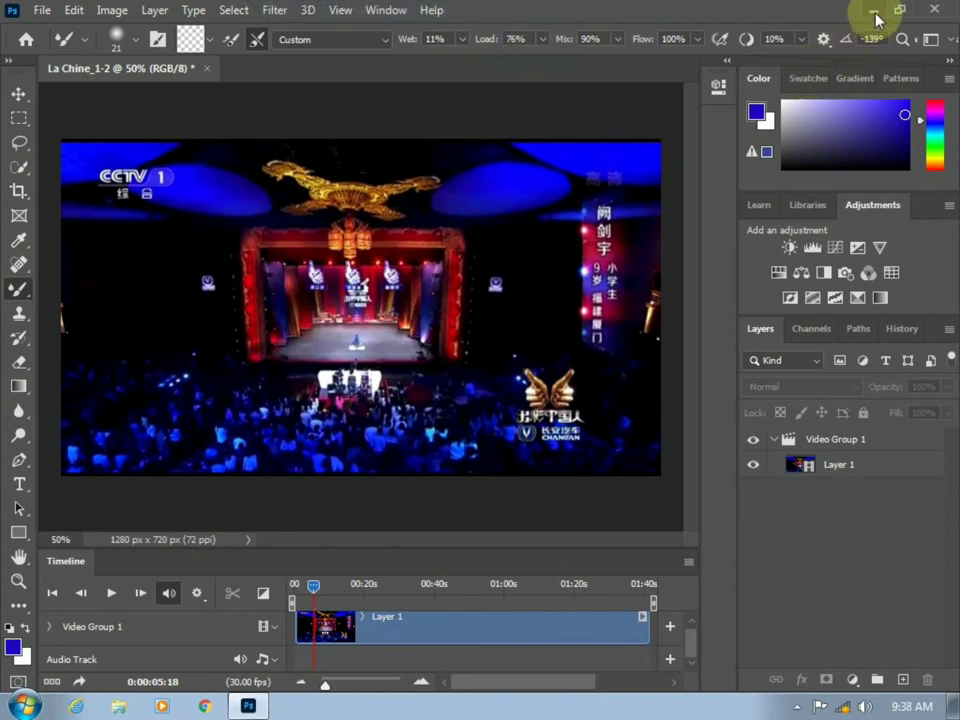
Step: Close La Chine_1-2 without saving, then open a frequent photo-shoot folder in Explorer
{"action": "left_click", "coordinate": [206, 69]}
{"action": "left_click", "coordinate": [469, 274]}
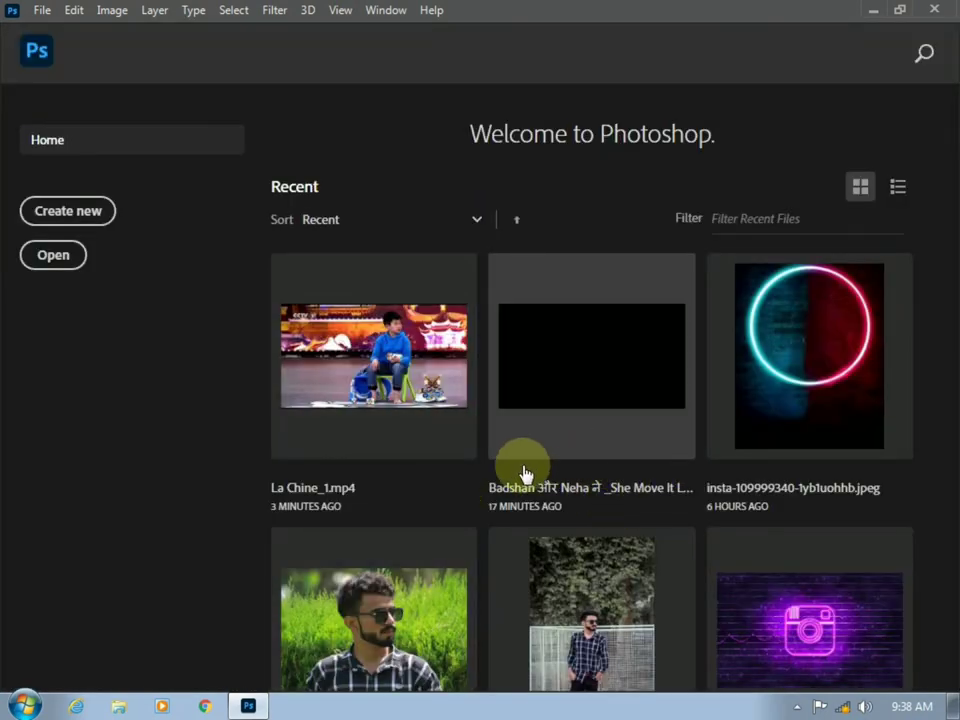
{"action": "right_click", "coordinate": [119, 707]}
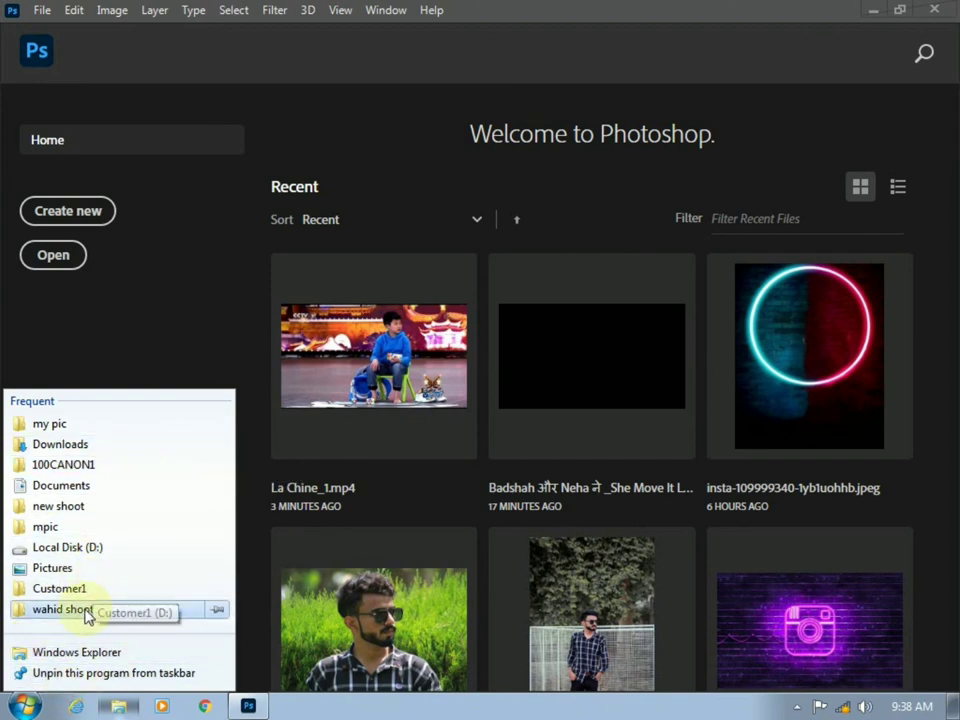
{"action": "left_click", "coordinate": [257, 454]}
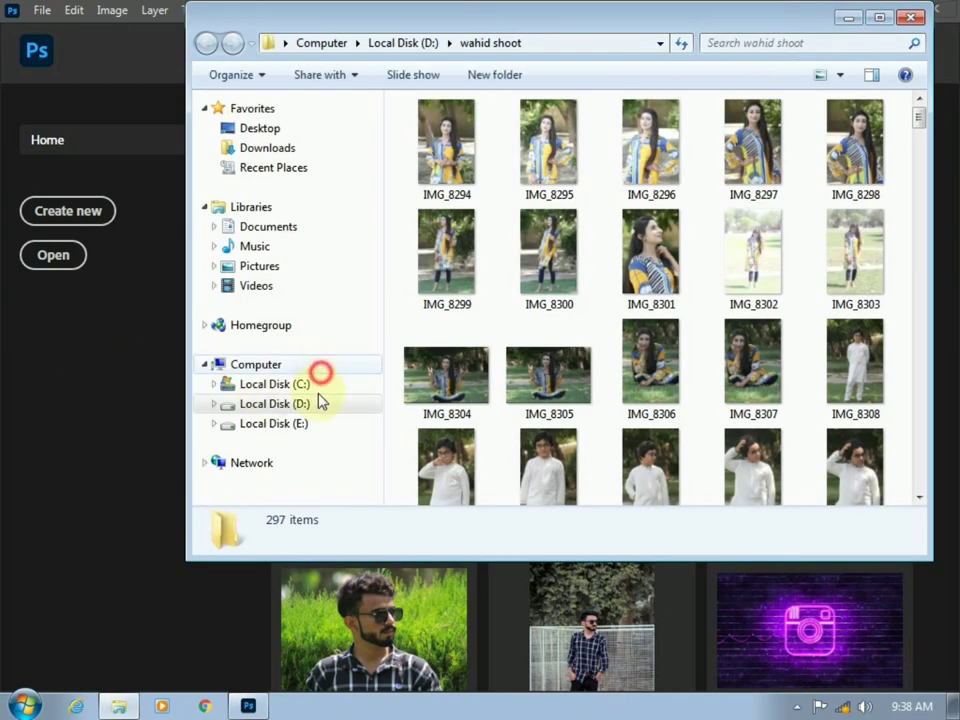
Step: Open the Songs folder on Local Disk (E:) and drag the 'She Move It Like' MP4 into Photoshop
{"action": "left_click", "coordinate": [318, 404]}
{"action": "left_click", "coordinate": [328, 424]}
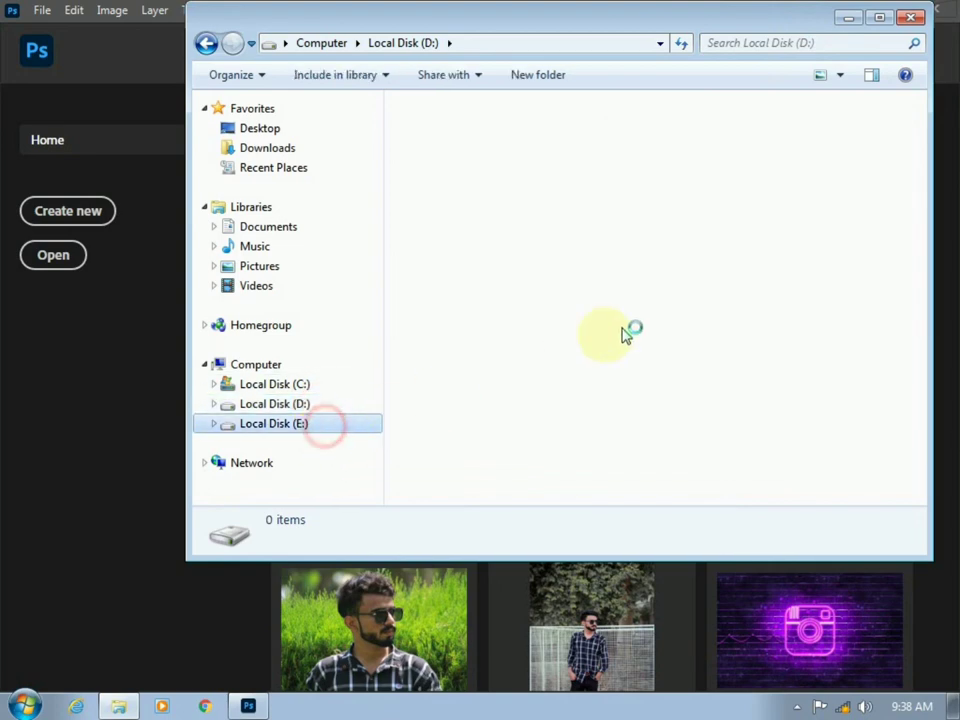
{"action": "left_click_drag", "start_coordinate": [921, 220], "coordinate": [936, 321]}
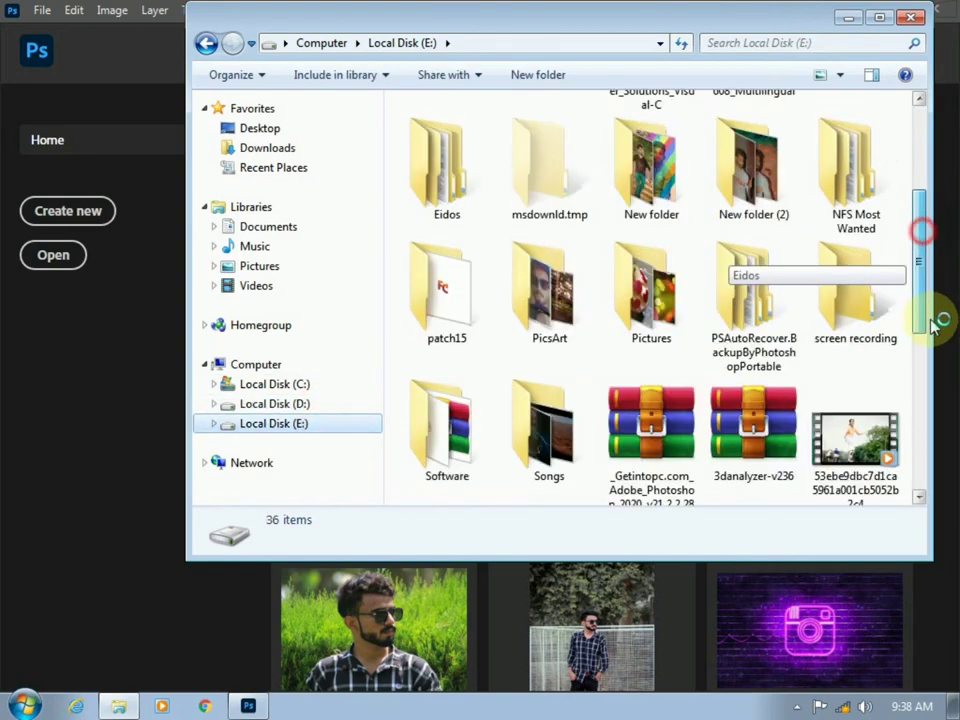
{"action": "left_click", "coordinate": [573, 330]}
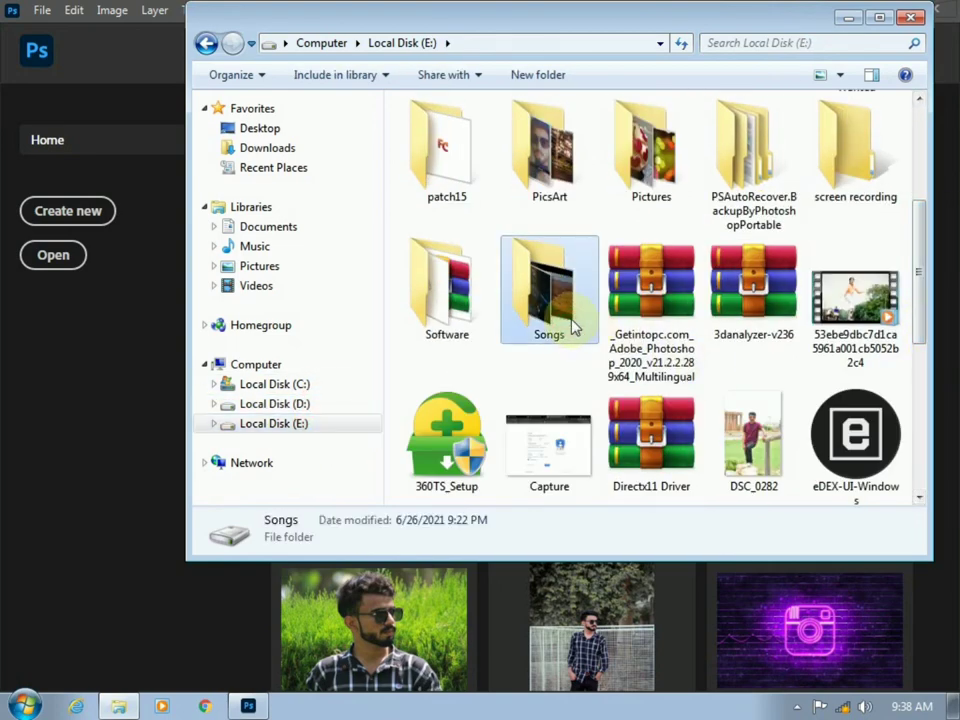
{"action": "double_click", "coordinate": [589, 304]}
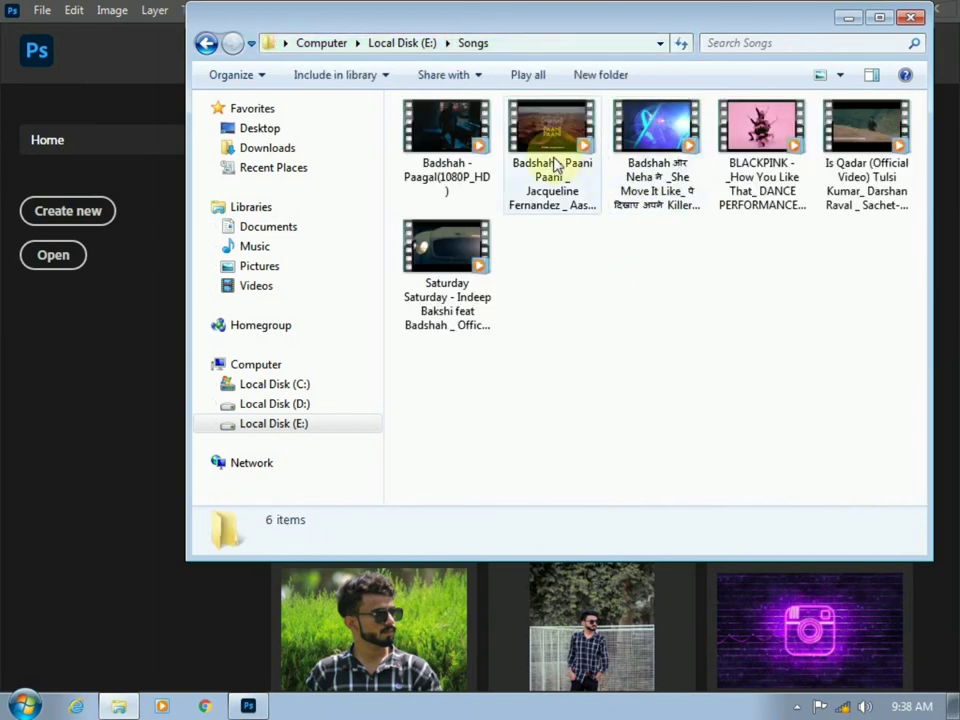
{"action": "mouse_move", "coordinate": [508, 265]}
{"action": "left_mouse_down"}
{"action": "mouse_move", "coordinate": [120, 390]}
{"action": "mouse_move", "coordinate": [150, 383]}
{"action": "left_mouse_up"}
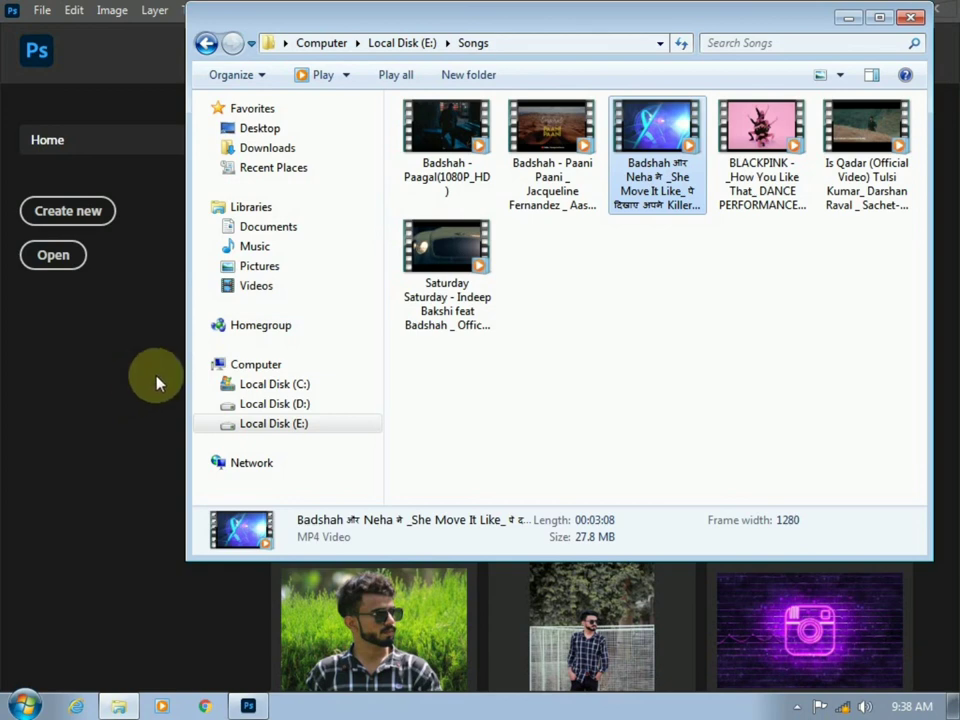
{"action": "left_click", "coordinate": [848, 18]}
{"action": "left_click", "coordinate": [520, 355]}
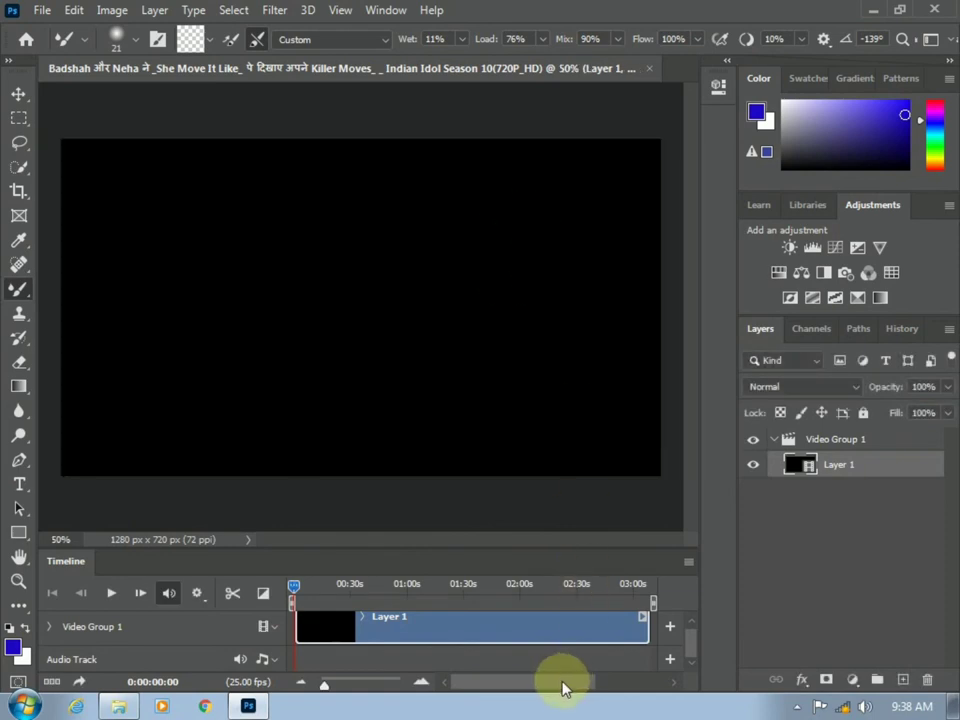
Step: Zoom the timeline in and back out, then play the 'She Move It Like' video
{"action": "left_click_drag", "start_coordinate": [563, 688], "coordinate": [540, 696]}
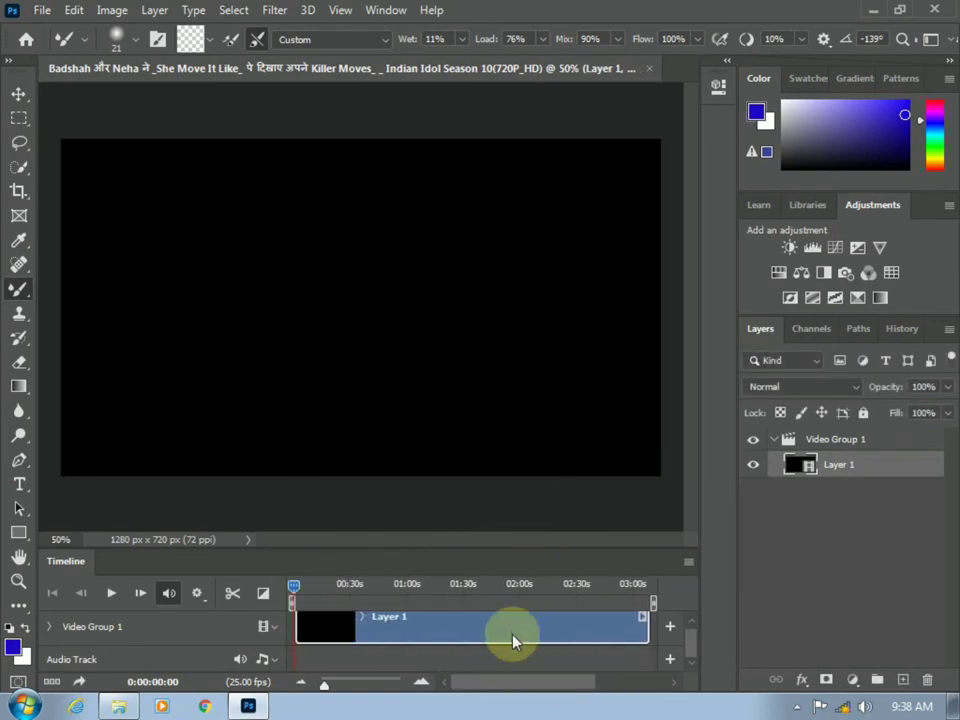
{"action": "left_click_drag", "start_coordinate": [327, 688], "coordinate": [390, 695]}
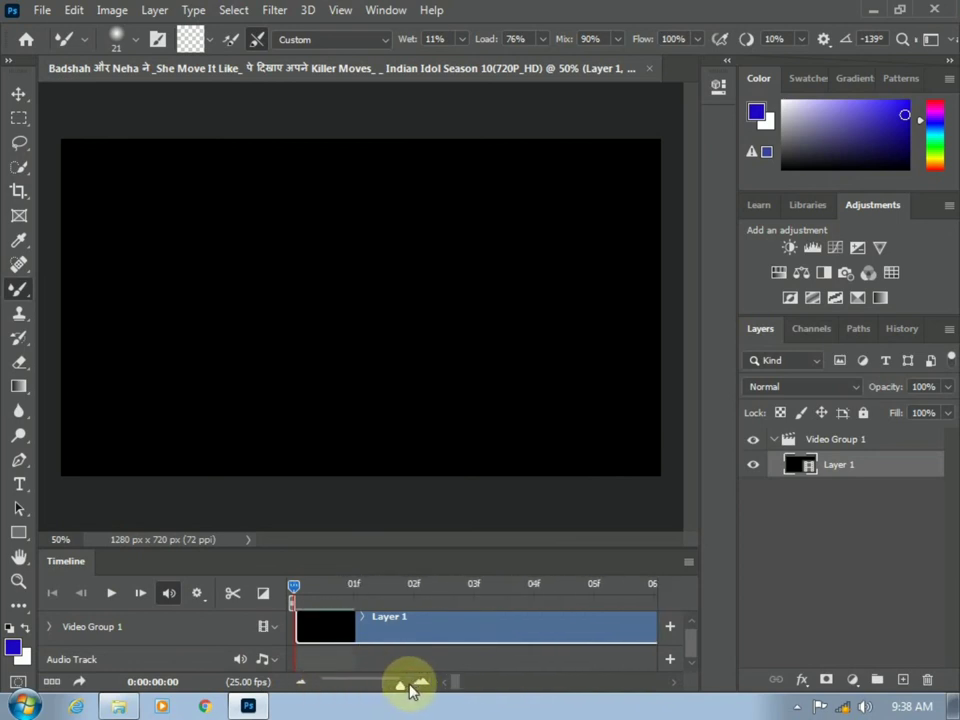
{"action": "left_click_drag", "start_coordinate": [400, 688], "coordinate": [317, 688]}
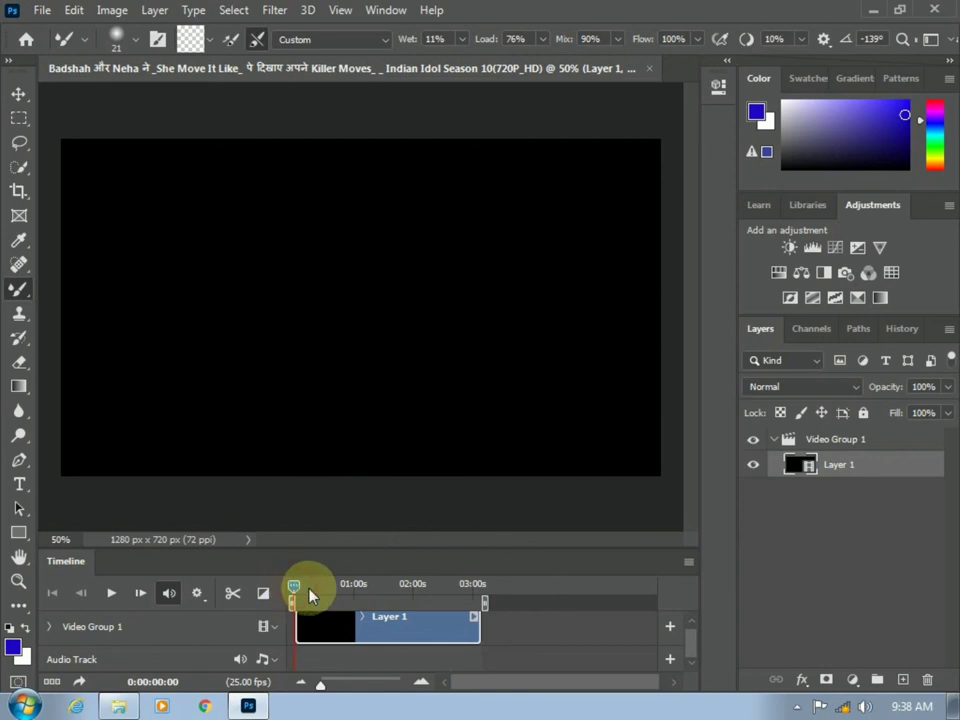
{"action": "key", "text": "space"}
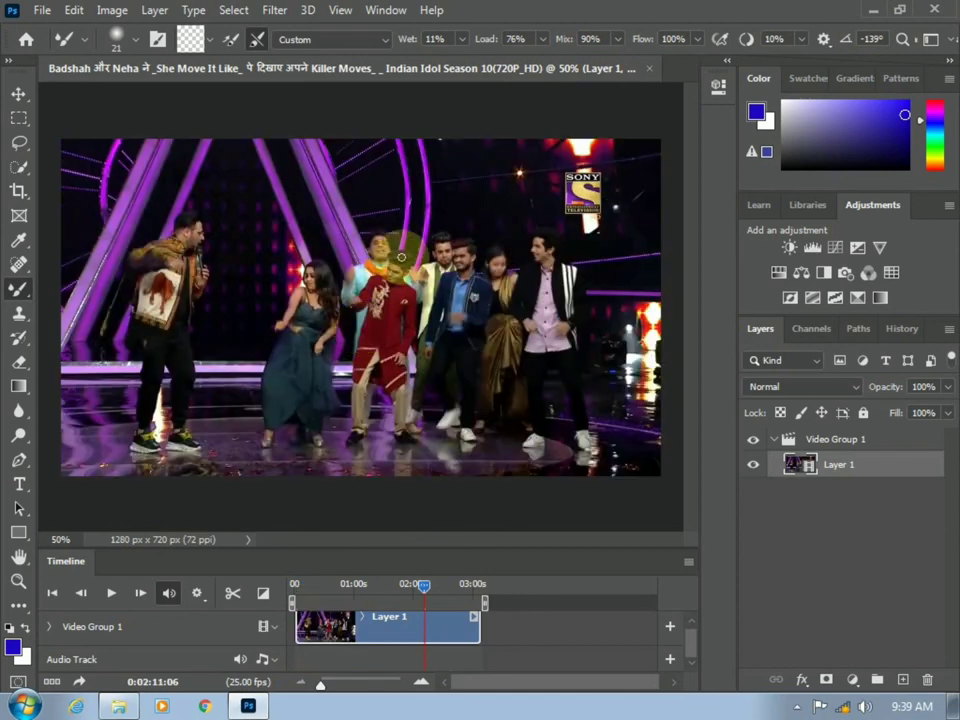
{"action": "left_click", "coordinate": [881, 12]}
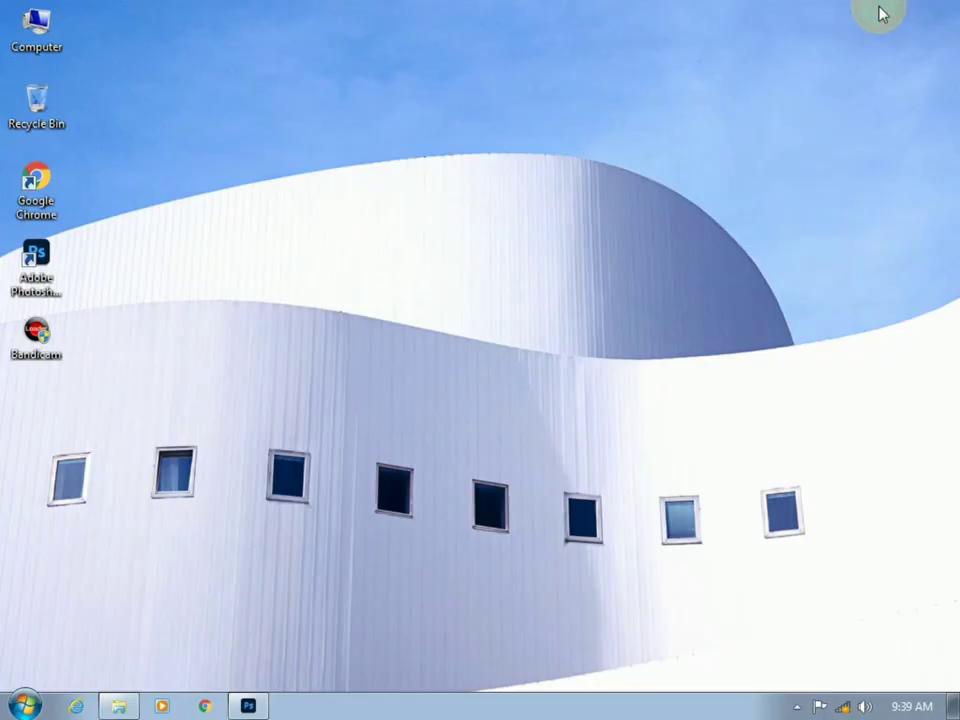
{"action": "right_click", "coordinate": [527, 210]}
{"action": "left_click", "coordinate": [557, 265]}
{"action": "right_click", "coordinate": [552, 255]}
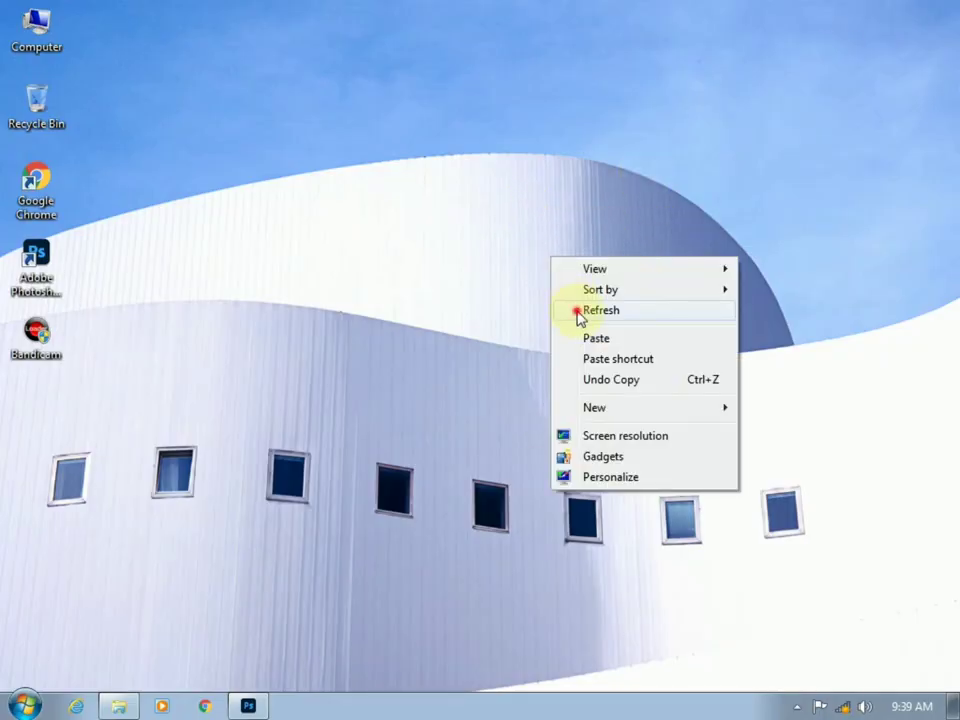
{"action": "left_click", "coordinate": [568, 311]}
{"action": "right_click", "coordinate": [502, 286]}
{"action": "left_click", "coordinate": [577, 345]}
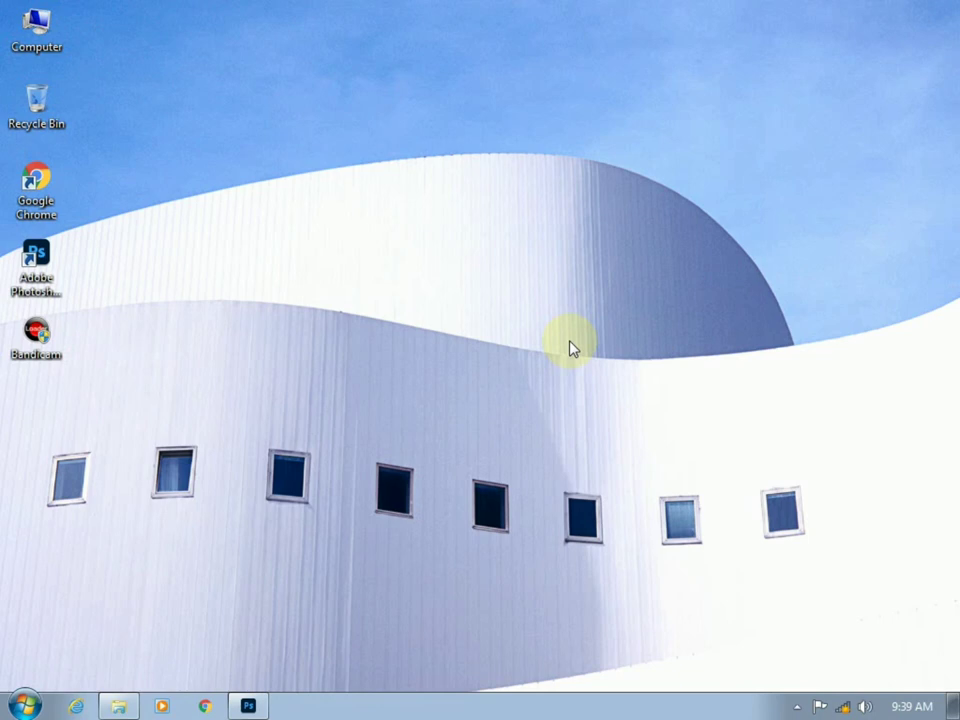
{"action": "right_click", "coordinate": [491, 187]}
{"action": "left_click", "coordinate": [574, 239]}
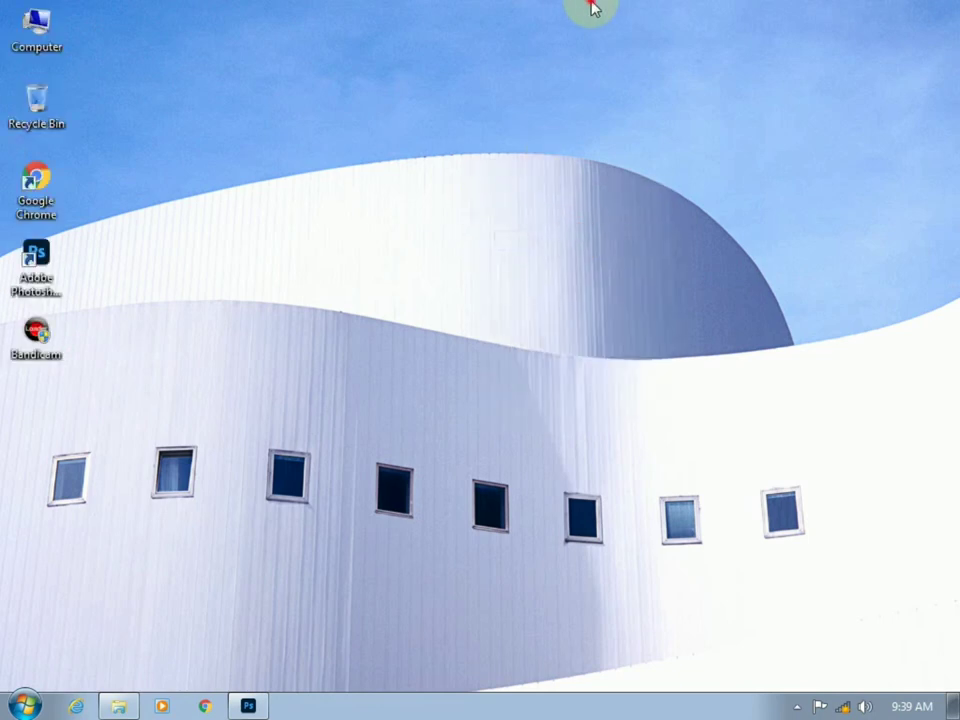